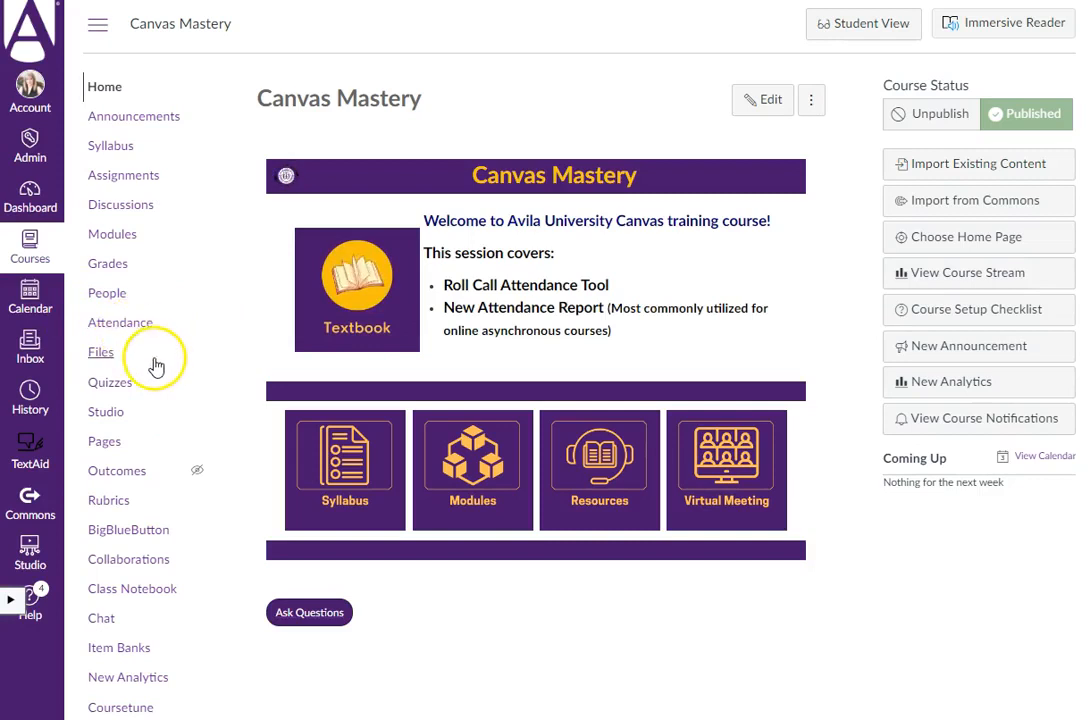
Open the course's navigation settings and move ExamSoft from the hidden items into the visible course navigation.
scroll(157, 365, "down", 1)
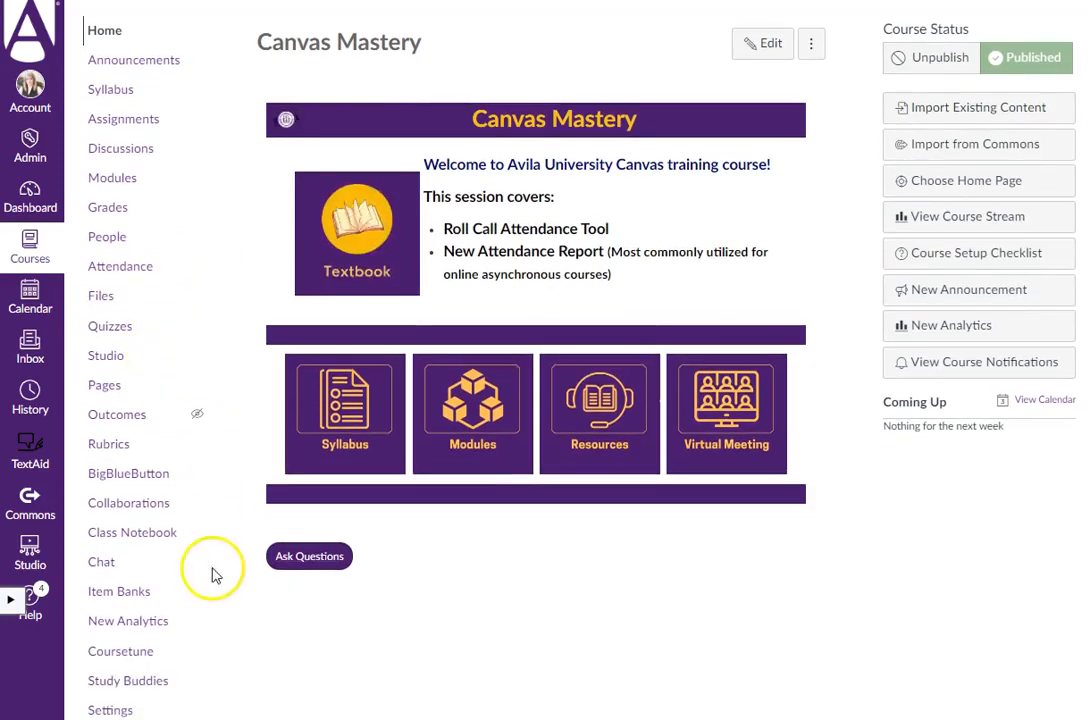
left_click(113, 710)
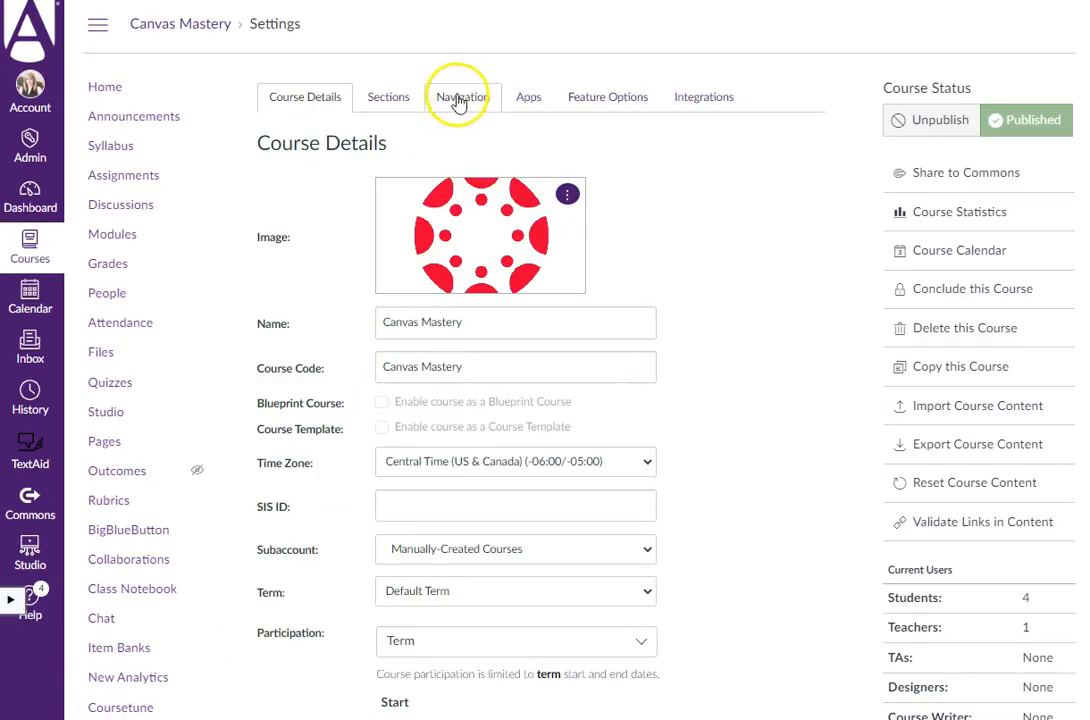
left_click(457, 95)
scroll(657, 336, "down", 2)
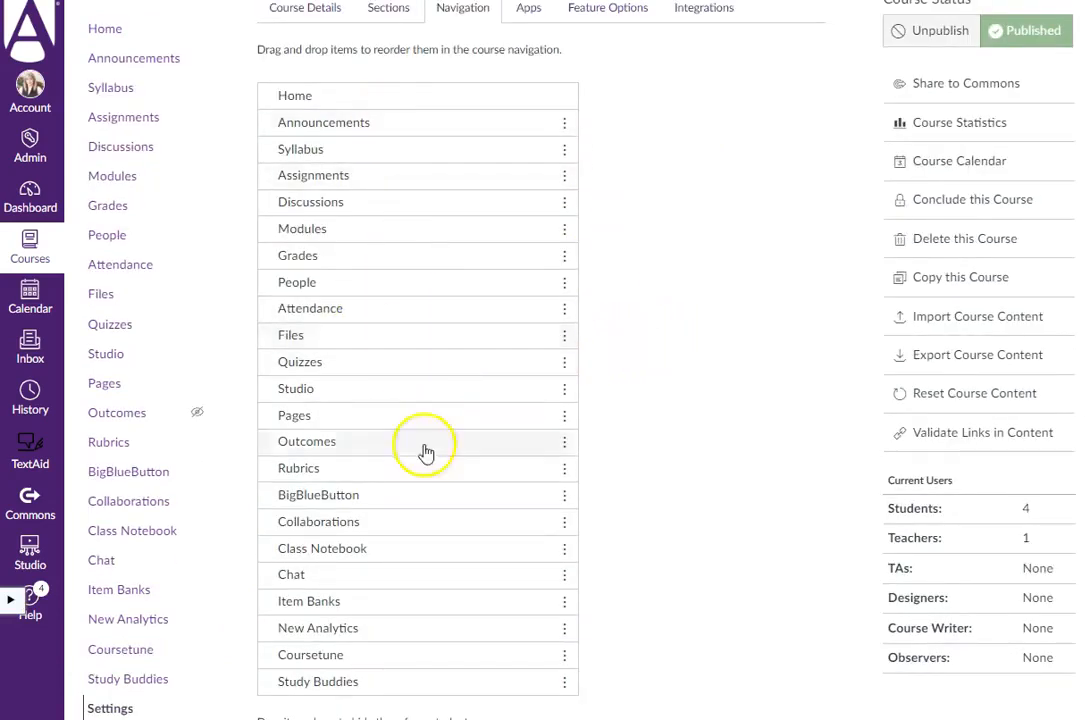
scroll(618, 508, "down", 10)
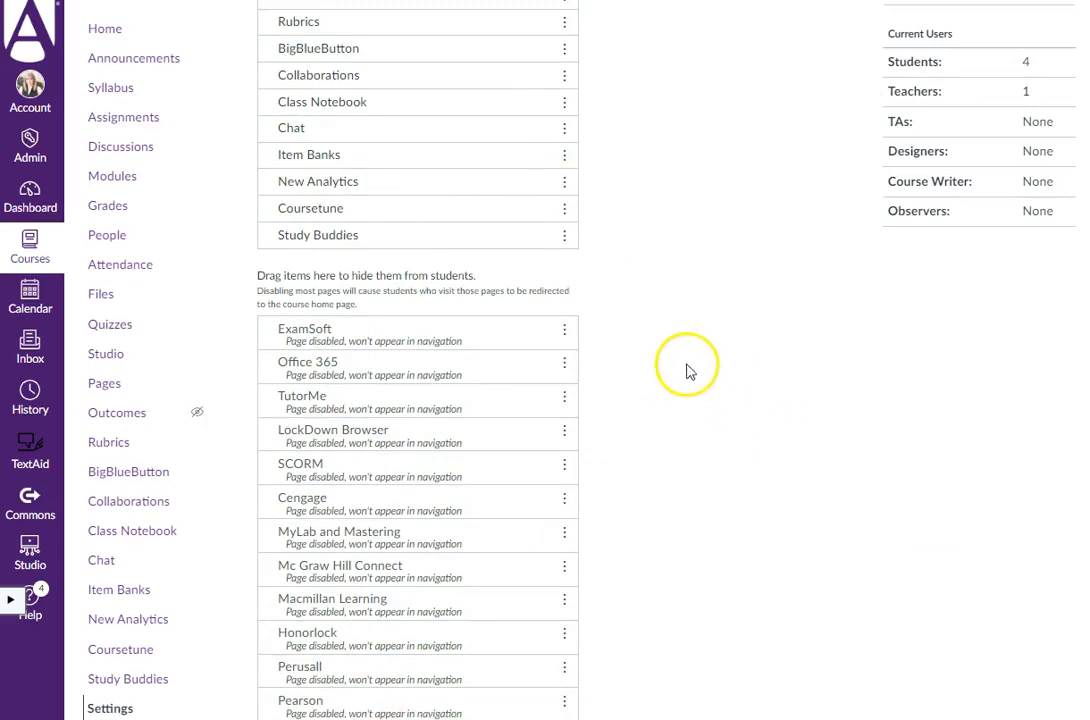
left_click_drag(415, 348, 409, 260)
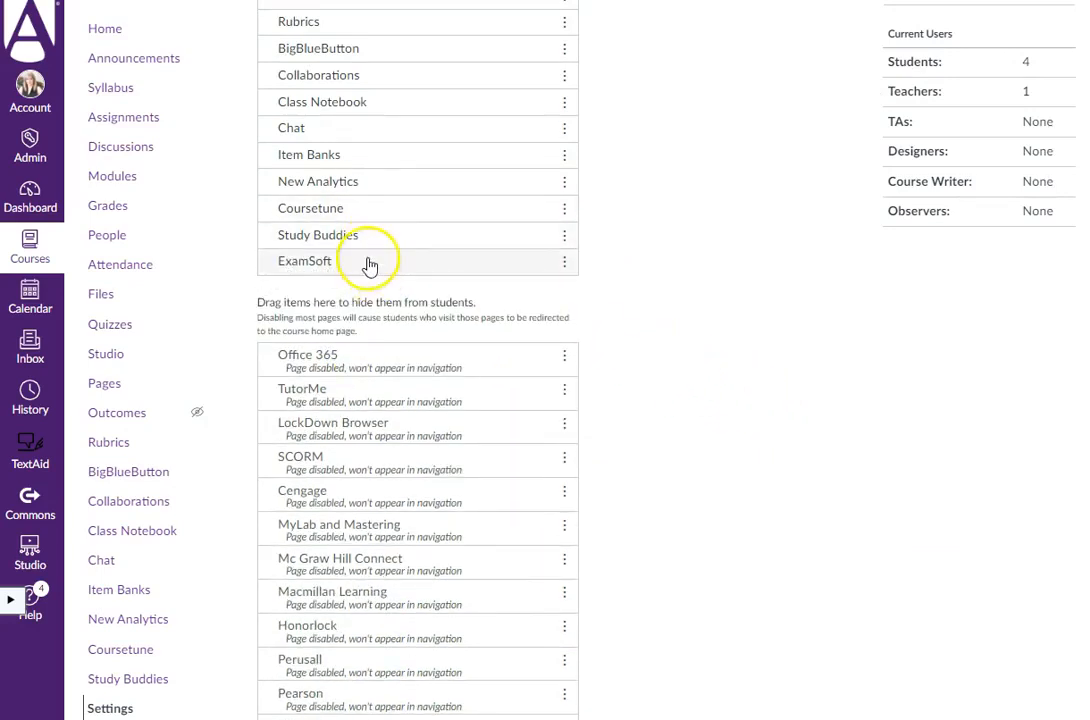
Move ExamSoft back to the items hidden from students and return to the course home page.
scroll(680, 405, "down", 3)
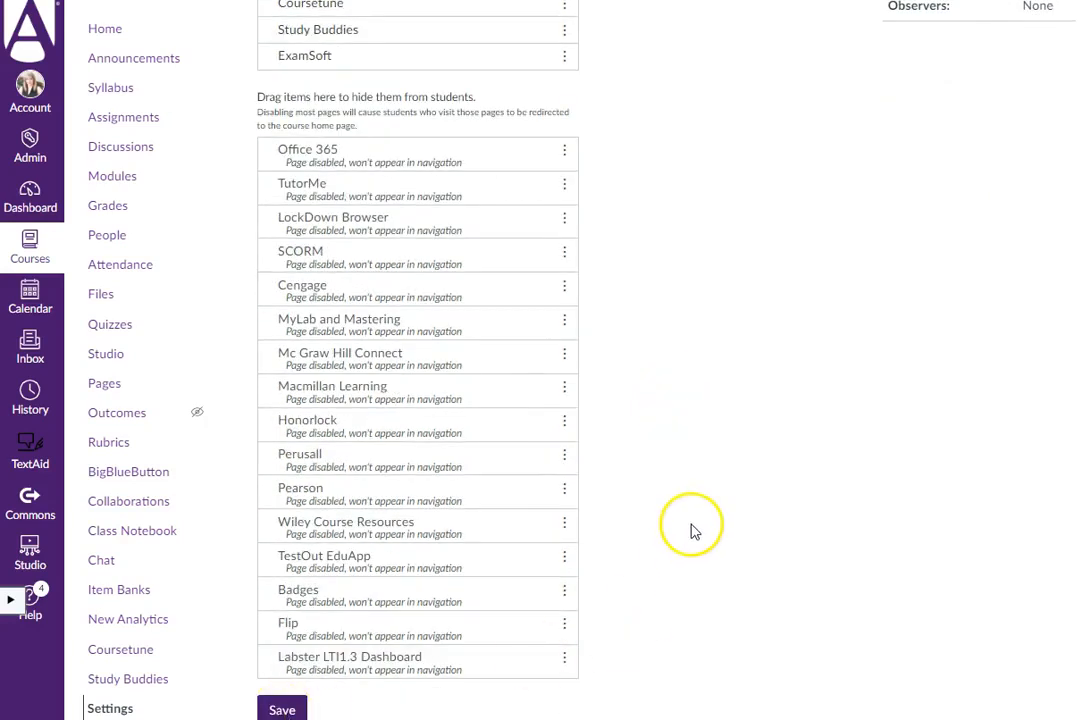
scroll(694, 532, "up", 1)
scroll(685, 515, "up", 2)
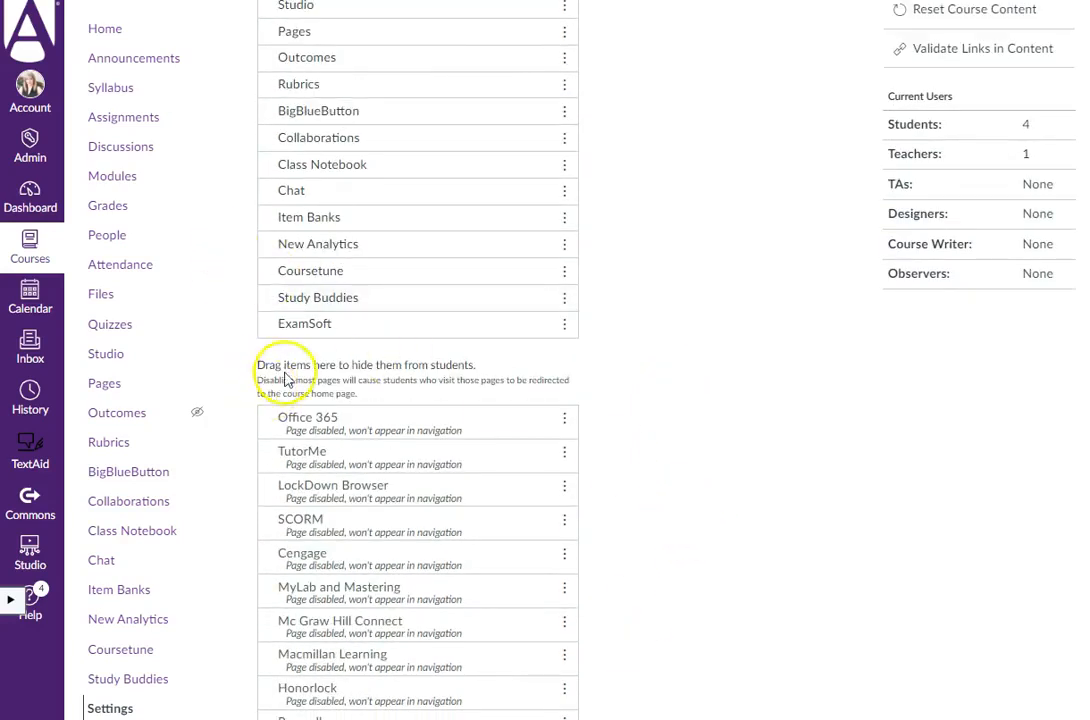
scroll(360, 348, "up", 2)
scroll(378, 342, "up", 2)
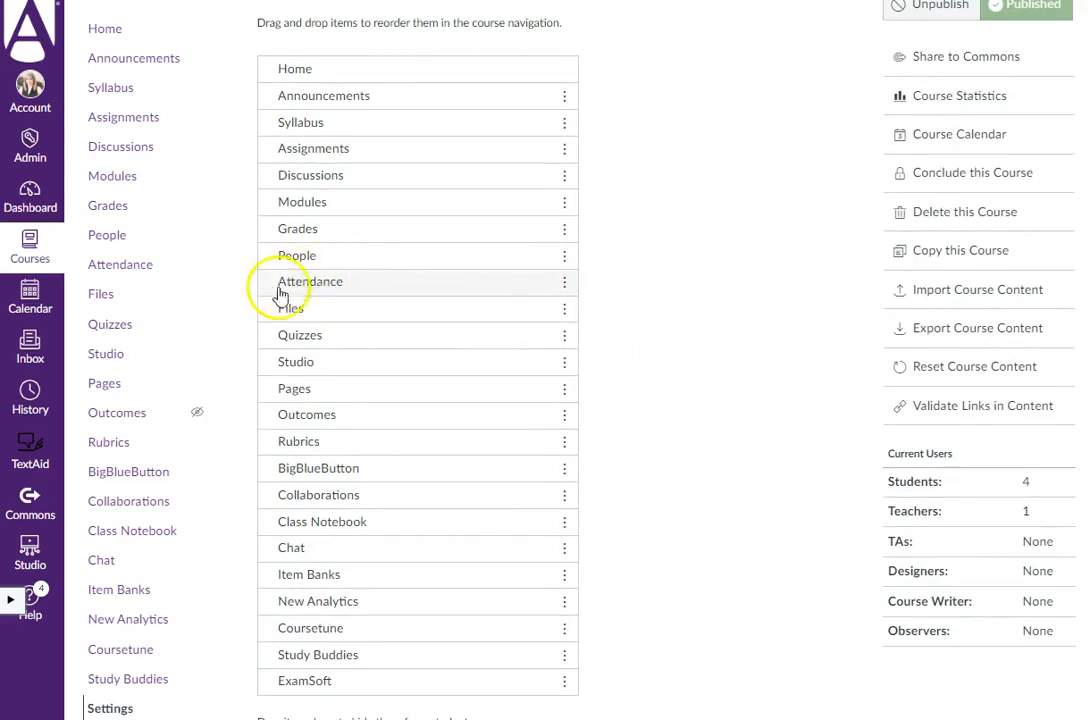
scroll(635, 440, "down", 2)
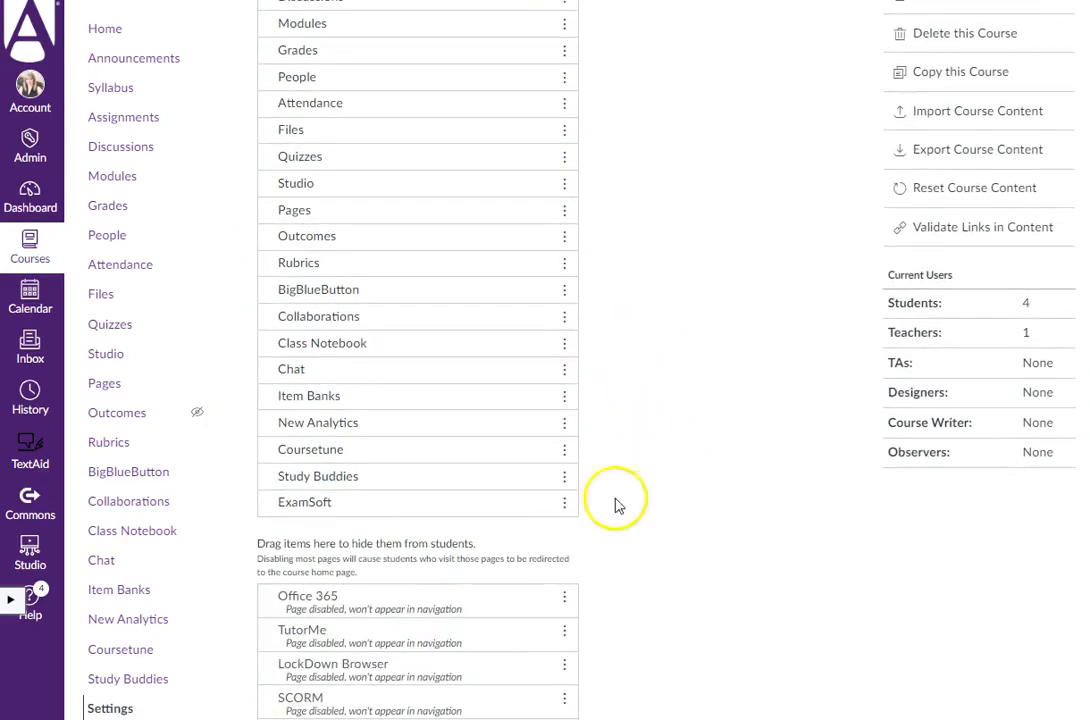
left_click_drag(342, 505, 365, 555)
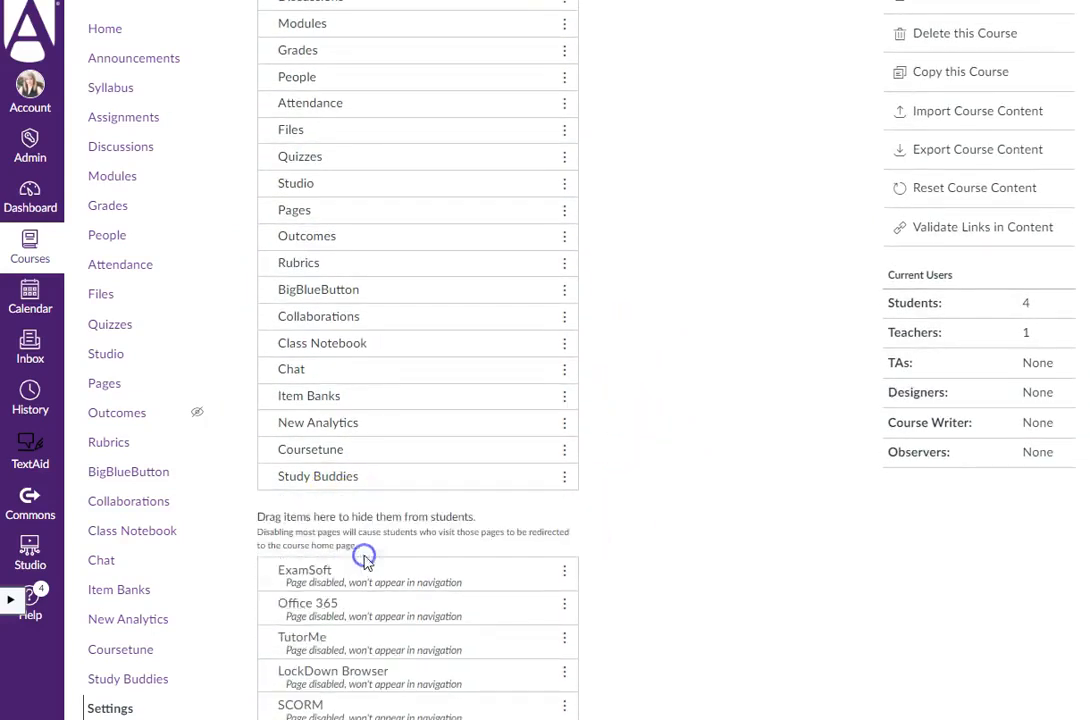
scroll(167, 577, "down", 3)
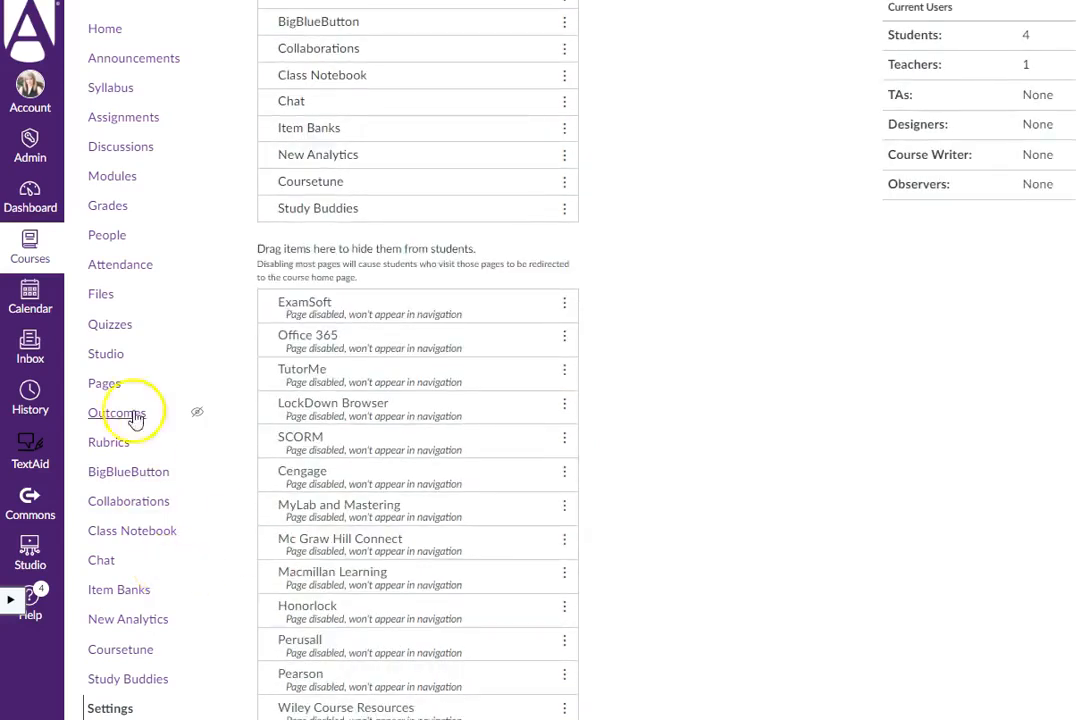
left_click(103, 31)
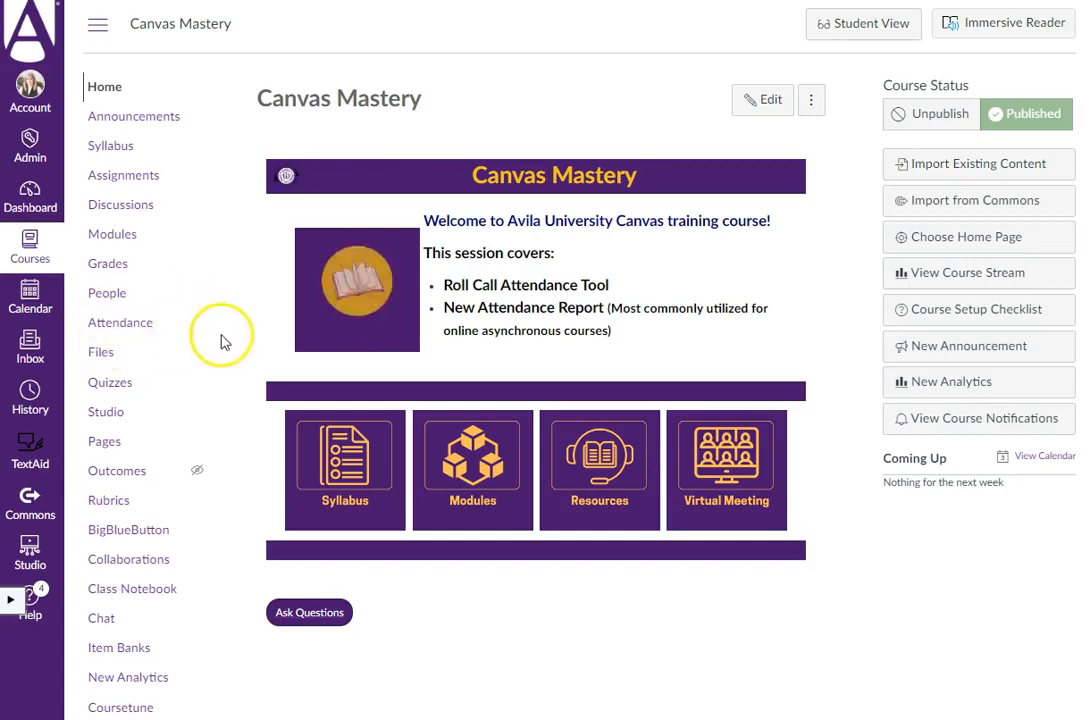
Open the course's assignments list and examine the Assignments, Discussions and Quizzes groups.
left_click(115, 176)
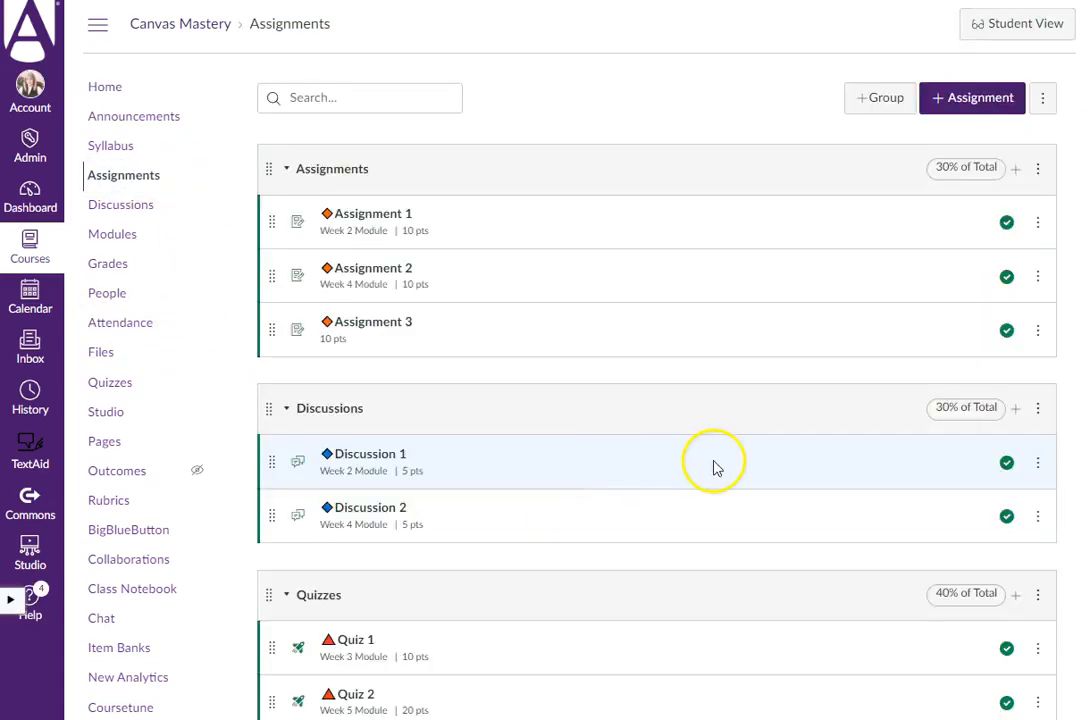
scroll(705, 468, "down", 1)
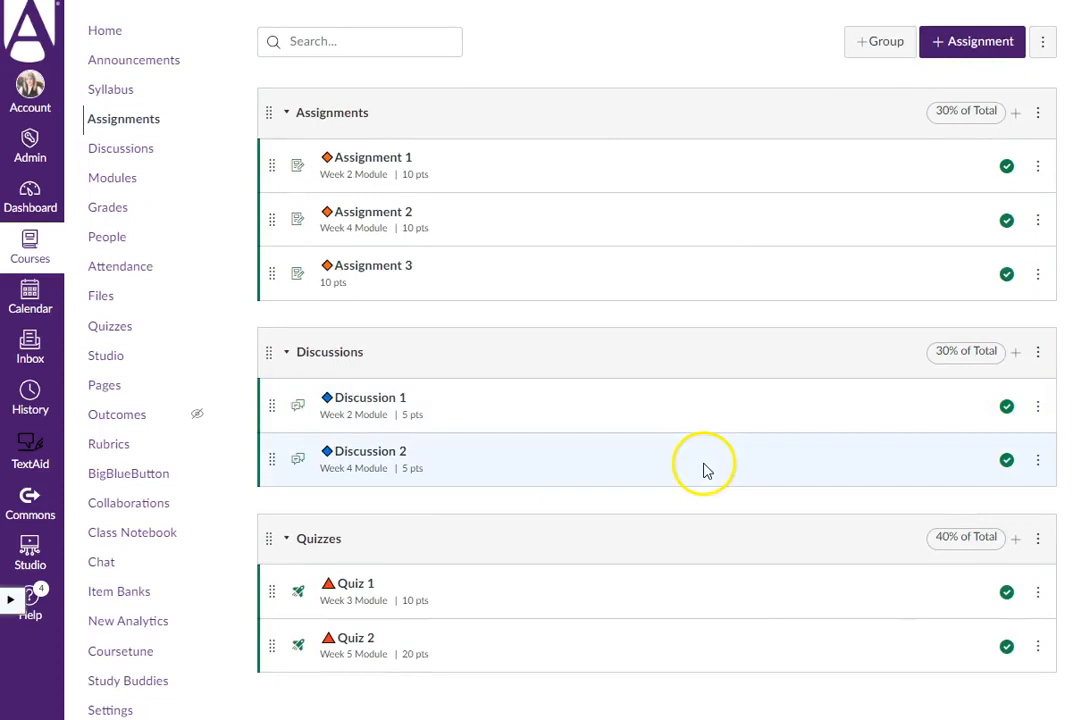
scroll(591, 564, "up", 1)
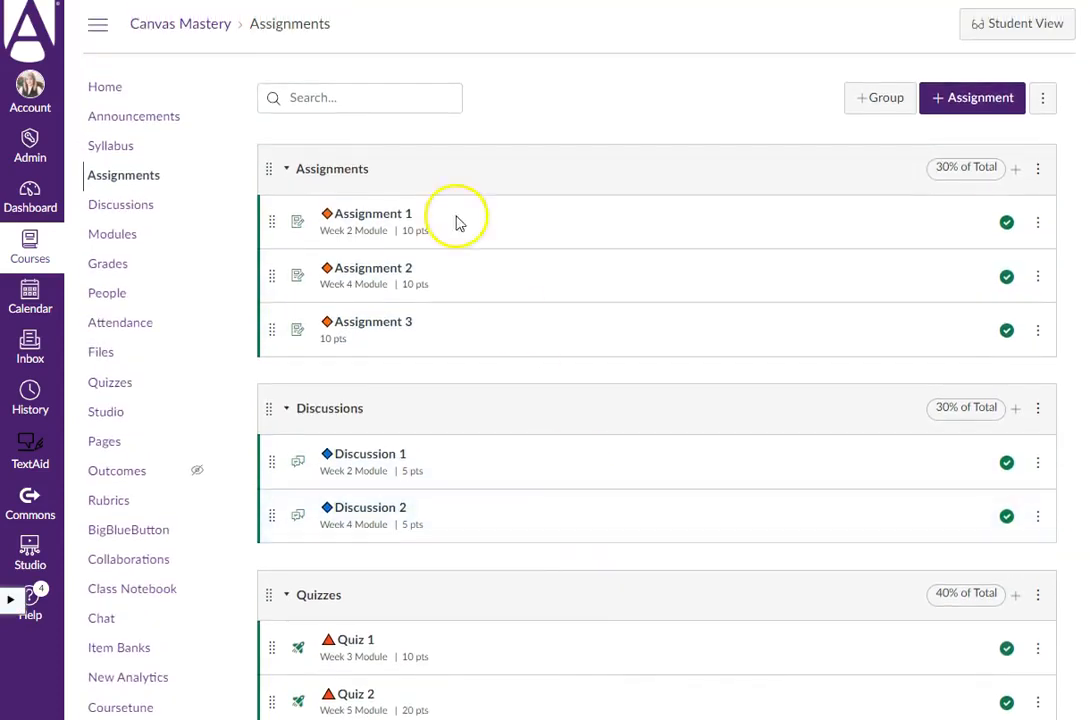
Open the course's attendance roll call and mark the first and fourth students present, the second absent and the third late.
left_click(112, 330)
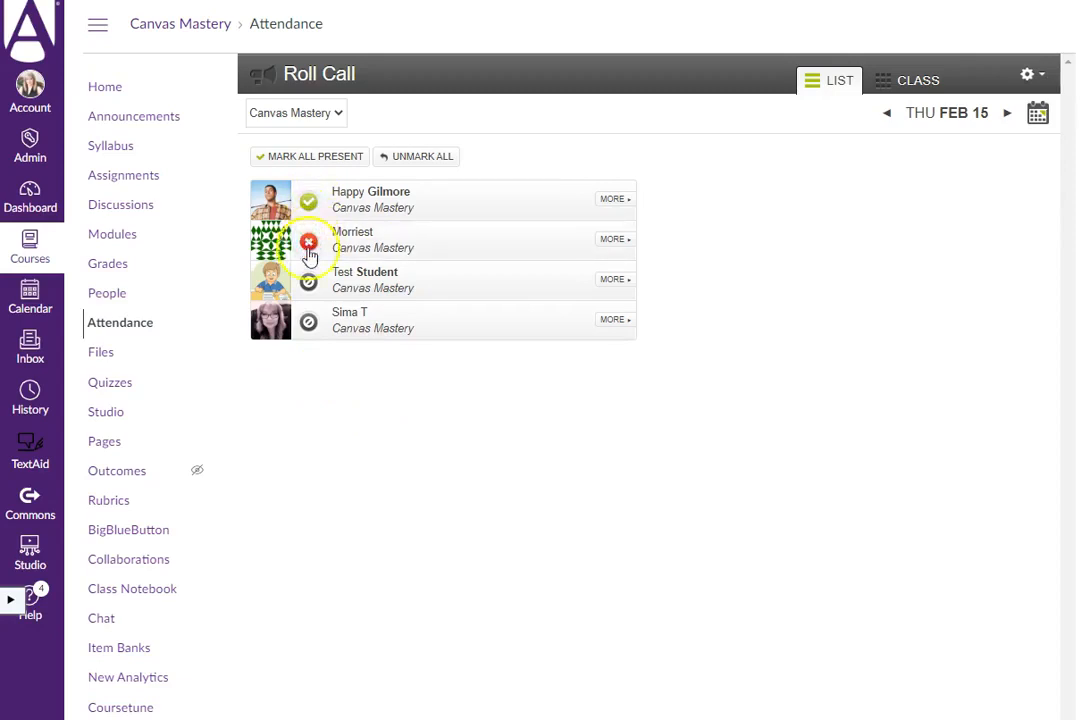
left_click(309, 282)
left_click(309, 321)
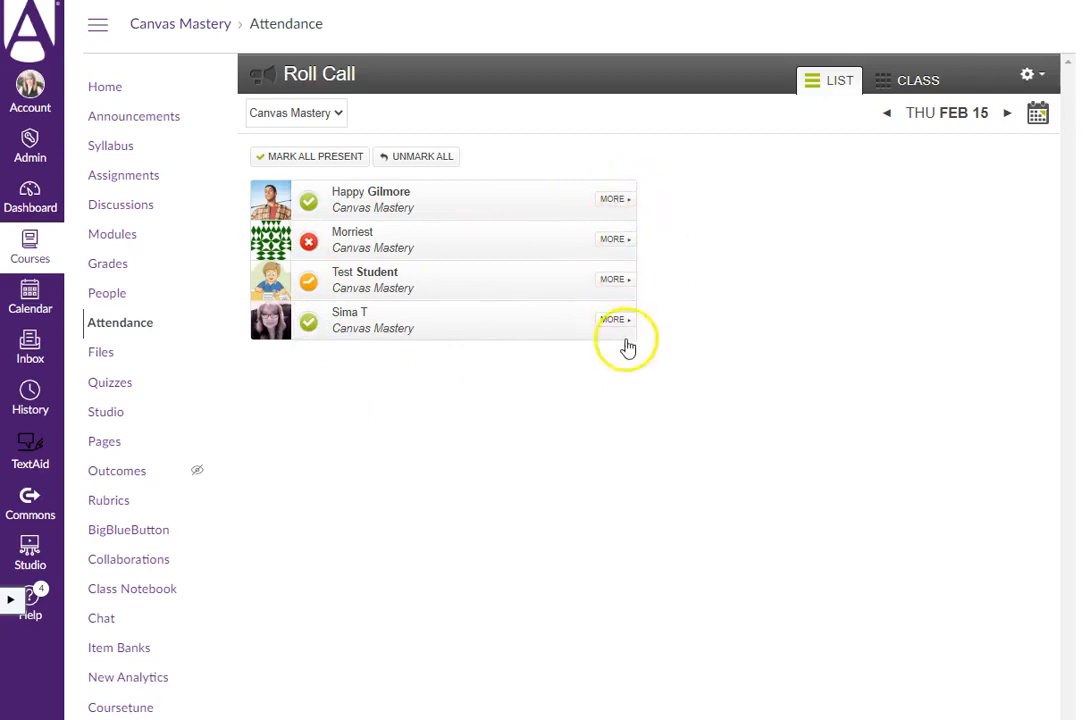
Start a custom attendance badge from the first student's details and name it EX.
left_click(611, 201)
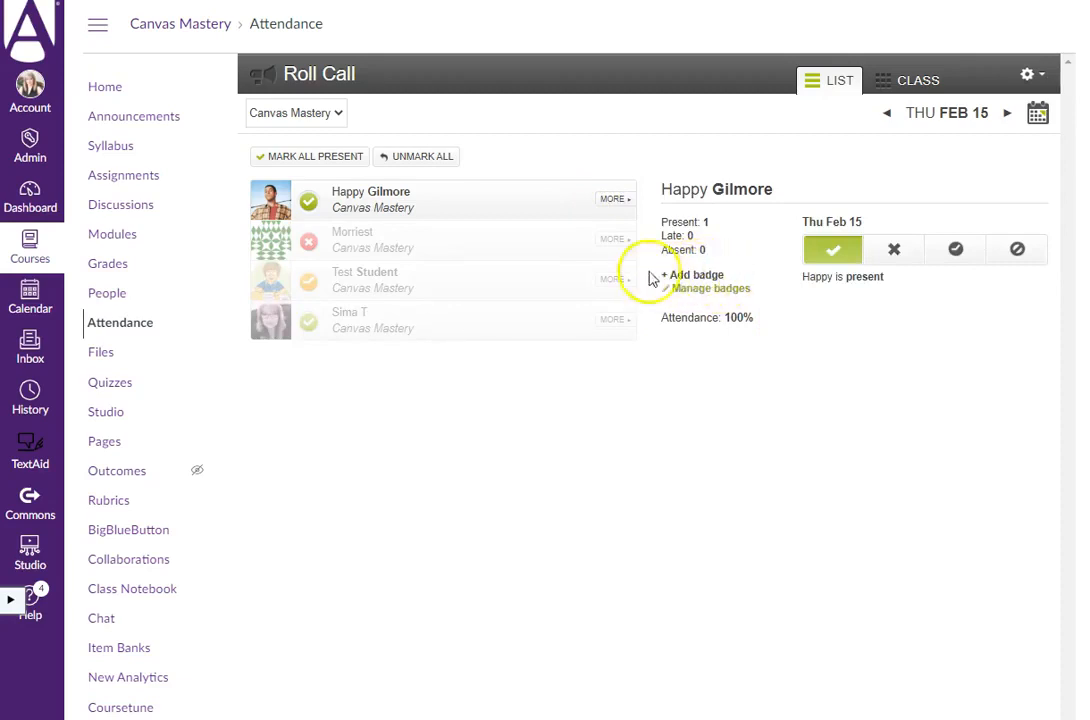
left_click(696, 276)
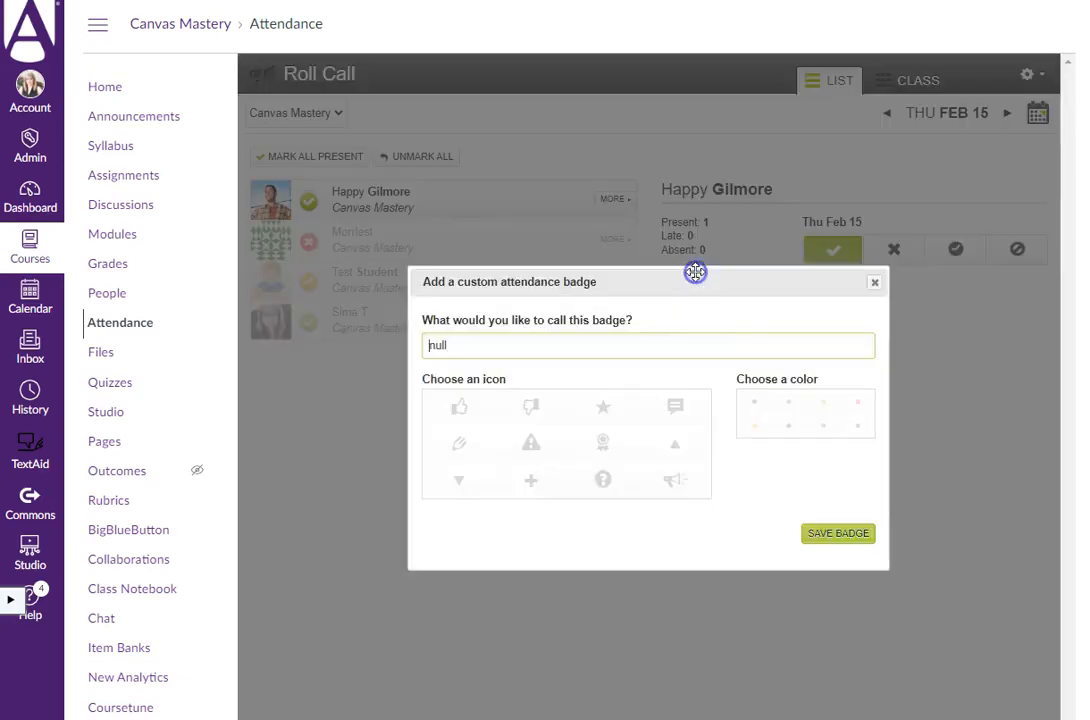
left_click(486, 345)
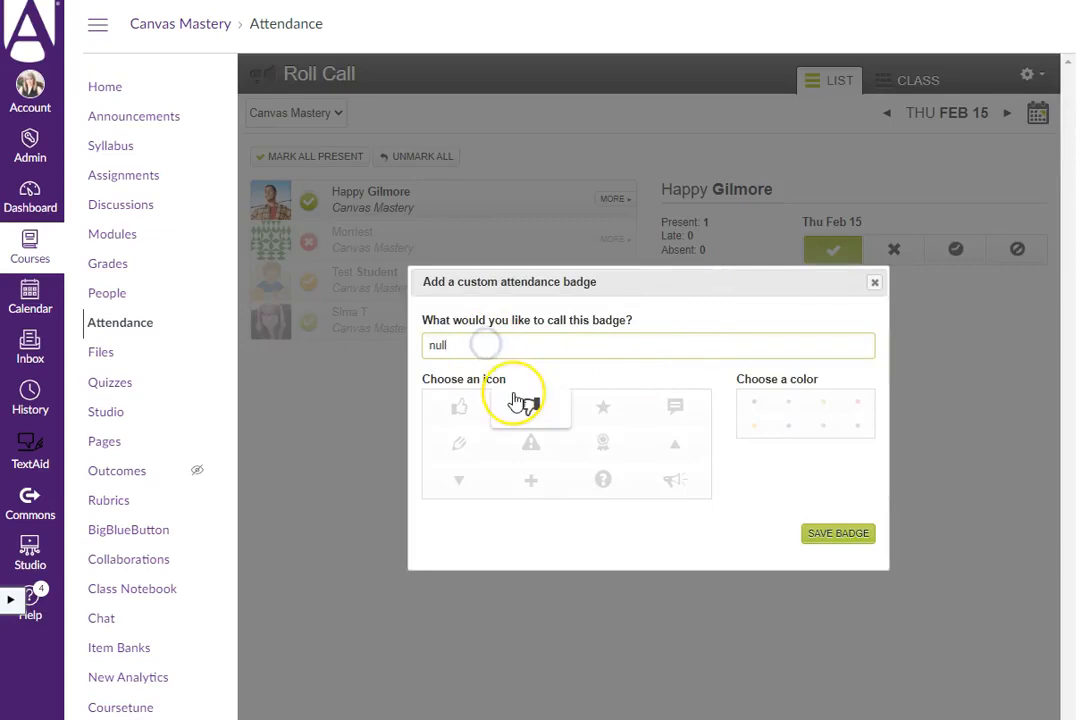
key("BackSpace")
key("BackSpace")
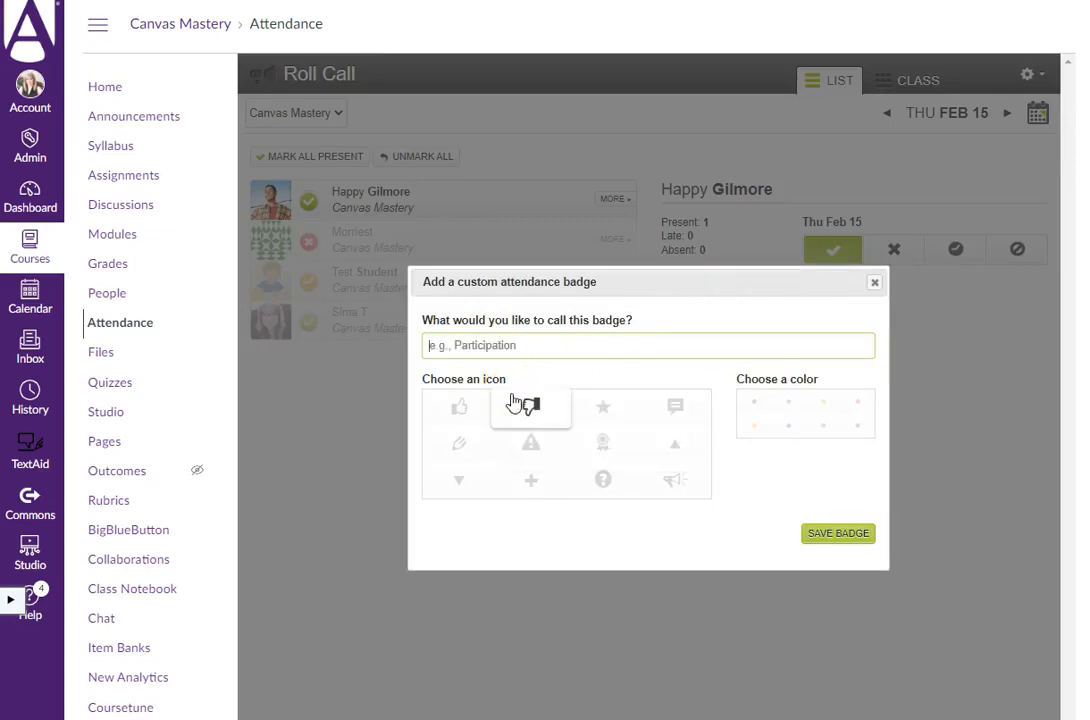
type("Ex")
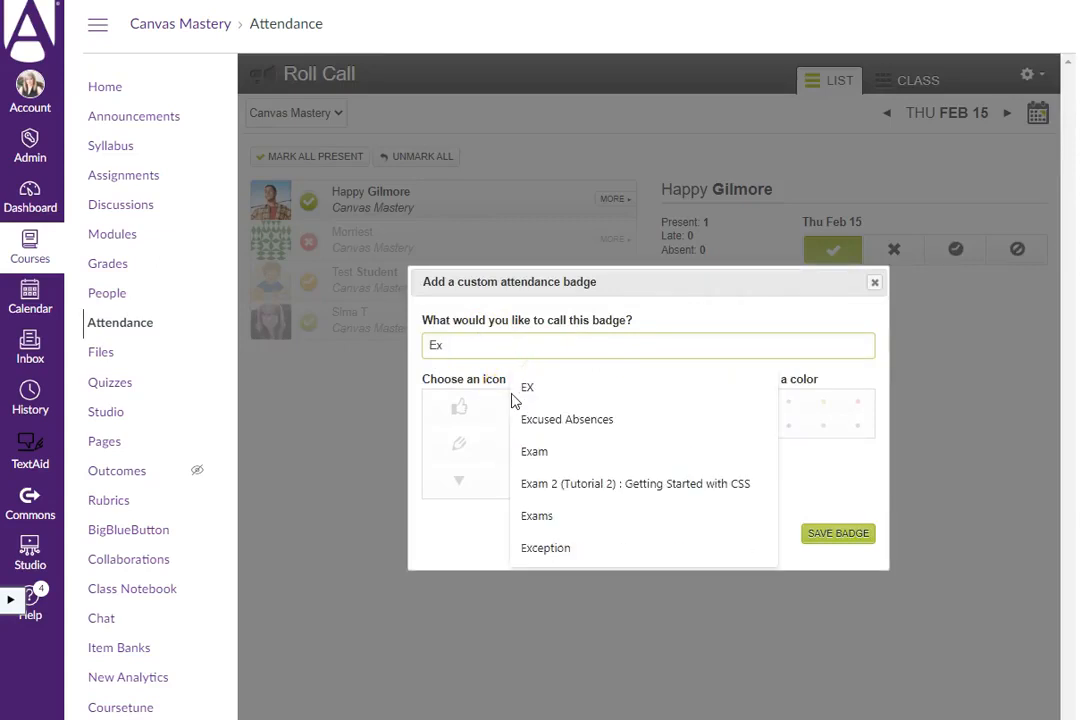
key("BackSpace")
type("X")
left_click(460, 528)
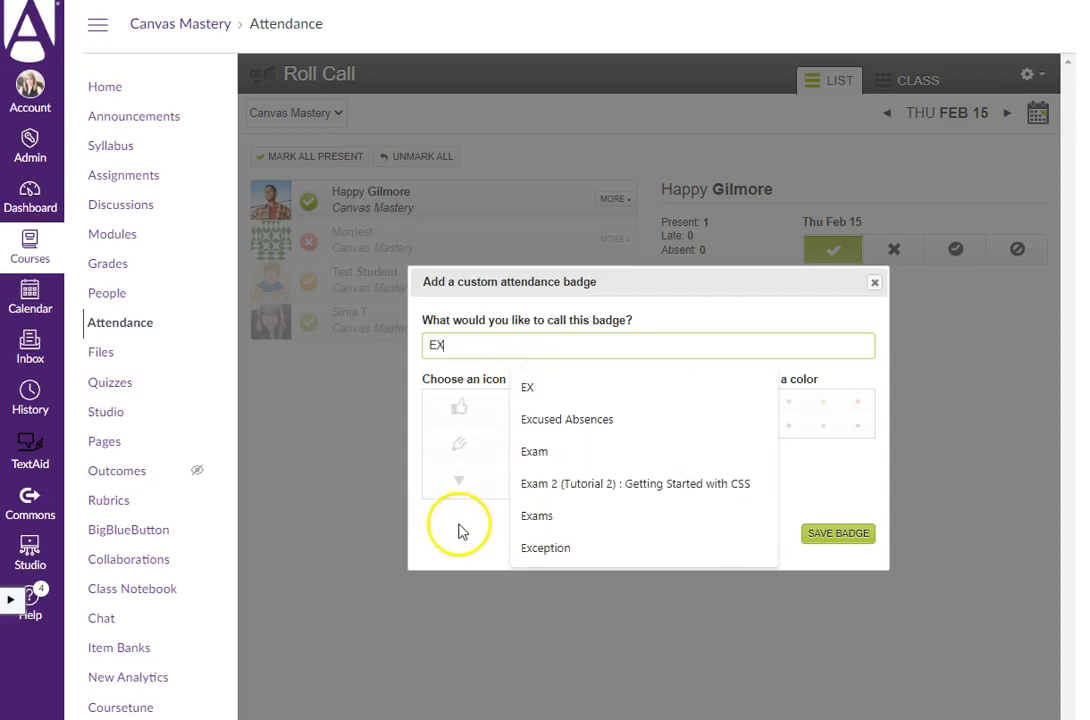
left_click(458, 526)
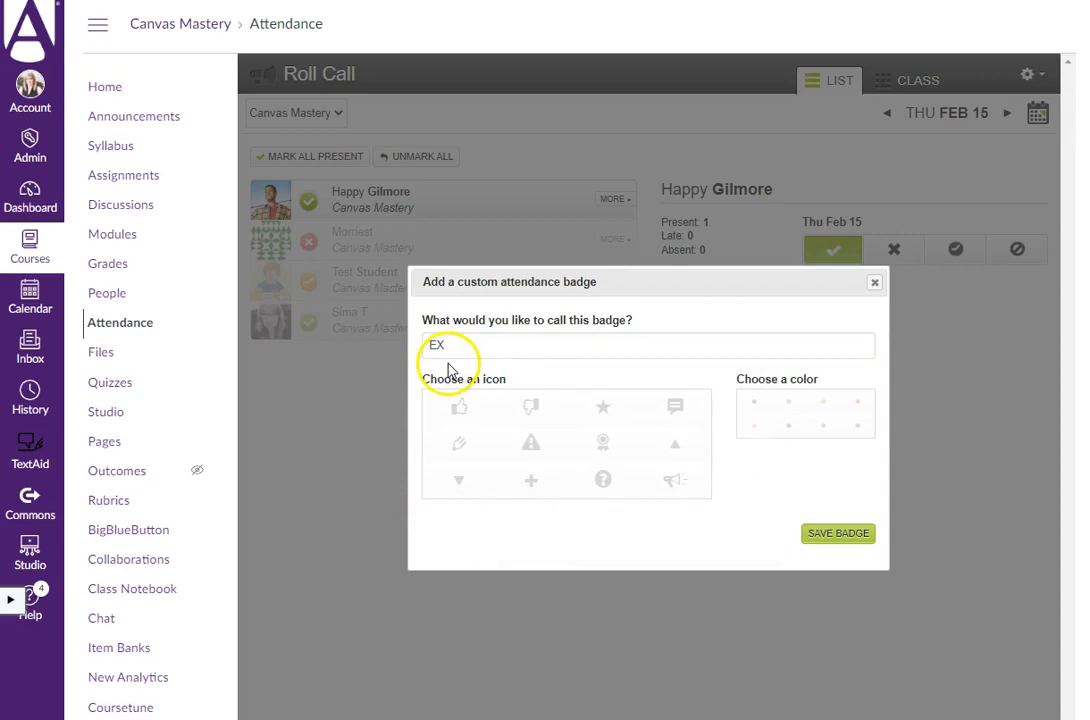
Save the EX badge with an orange upward-triangle icon and assign it to the first student for Feb 15.
left_click(815, 430)
left_click(754, 426)
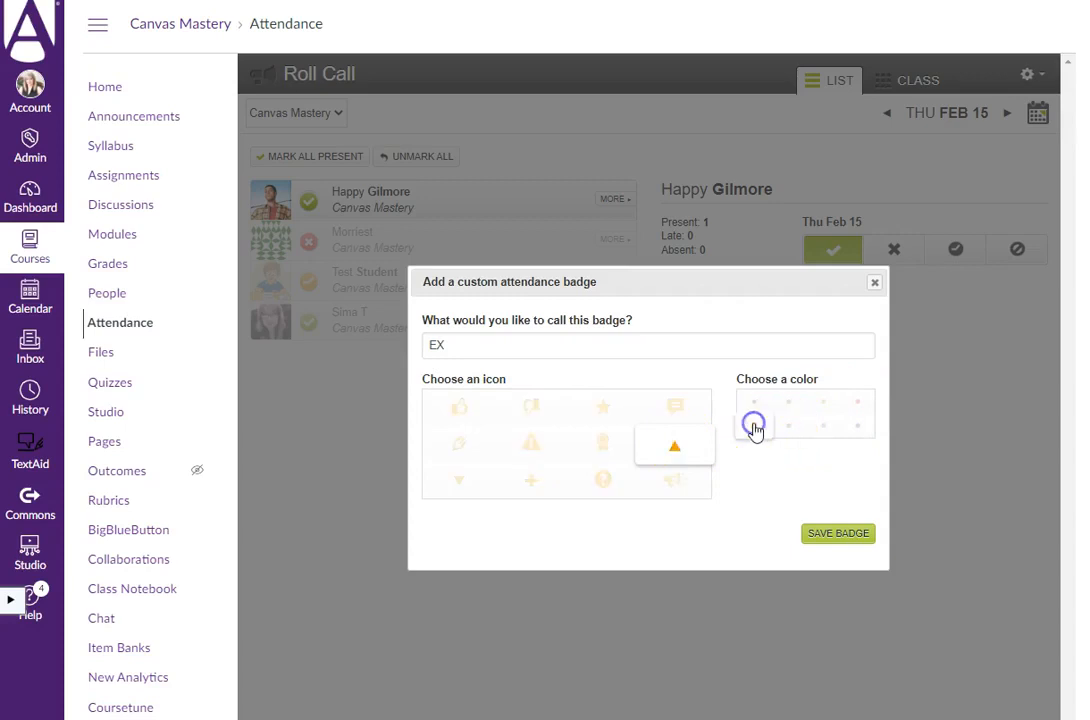
left_click(812, 537)
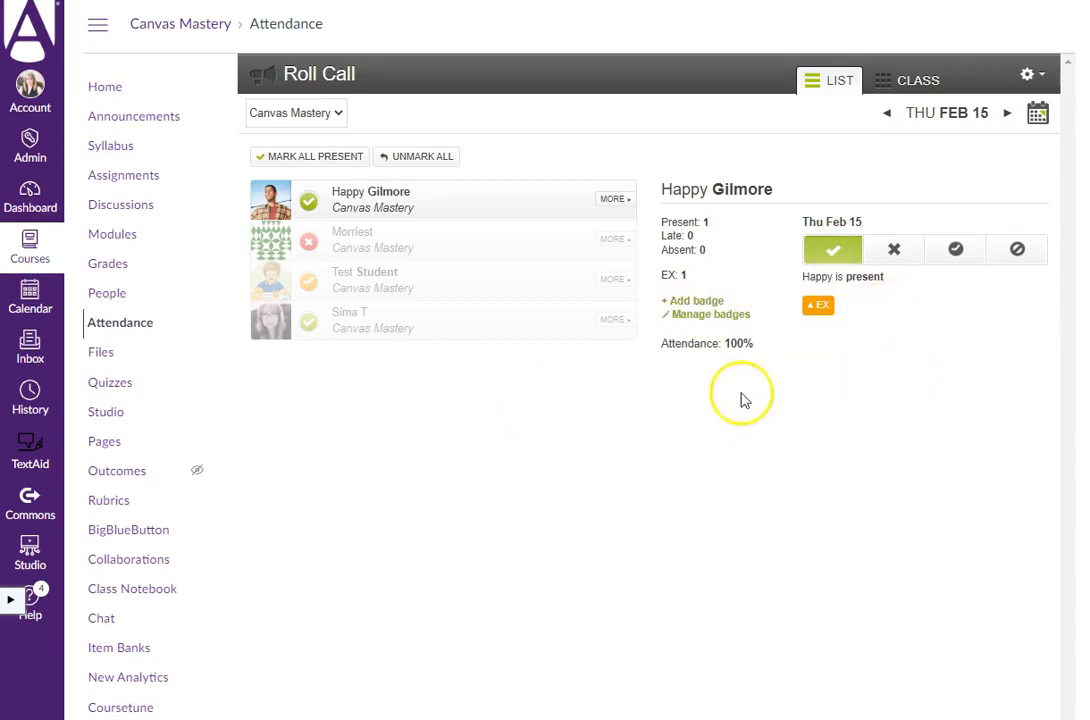
left_click(565, 376)
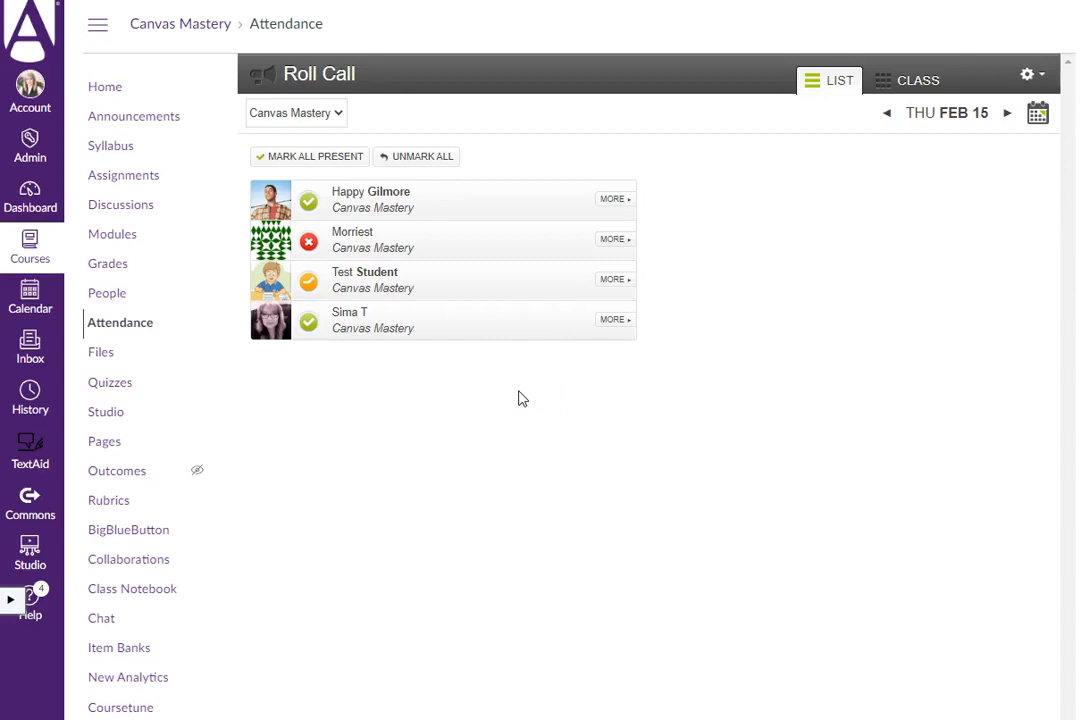
Check the section choices available in the roll call and set the third student's attendance to late.
left_click(340, 114)
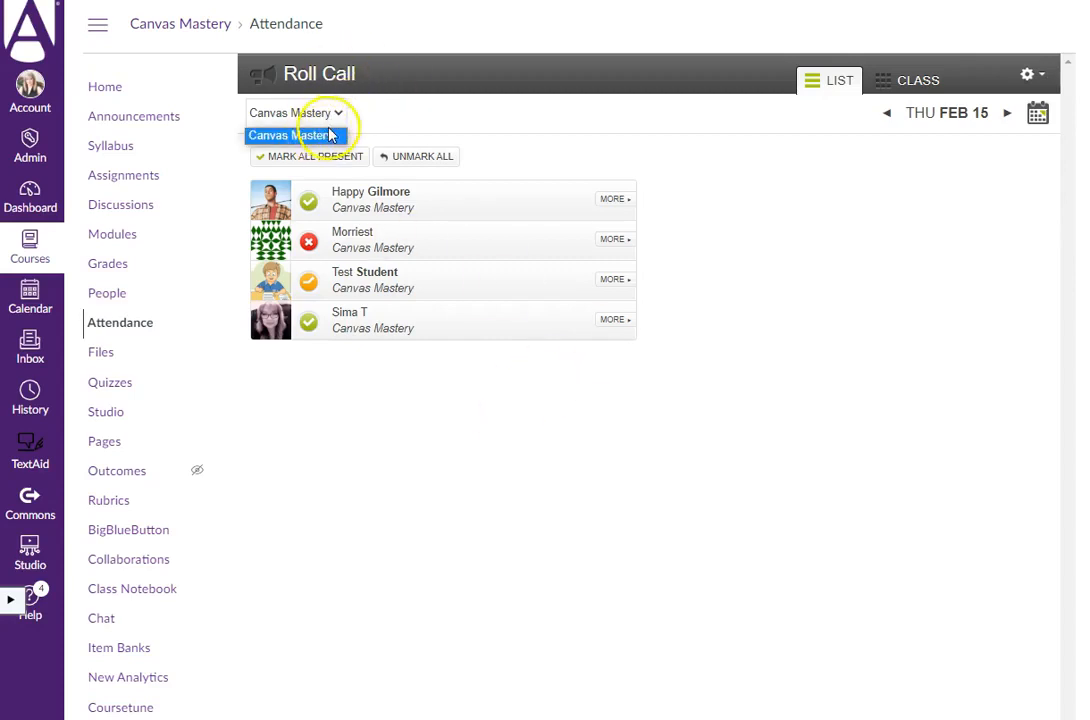
left_click(501, 438)
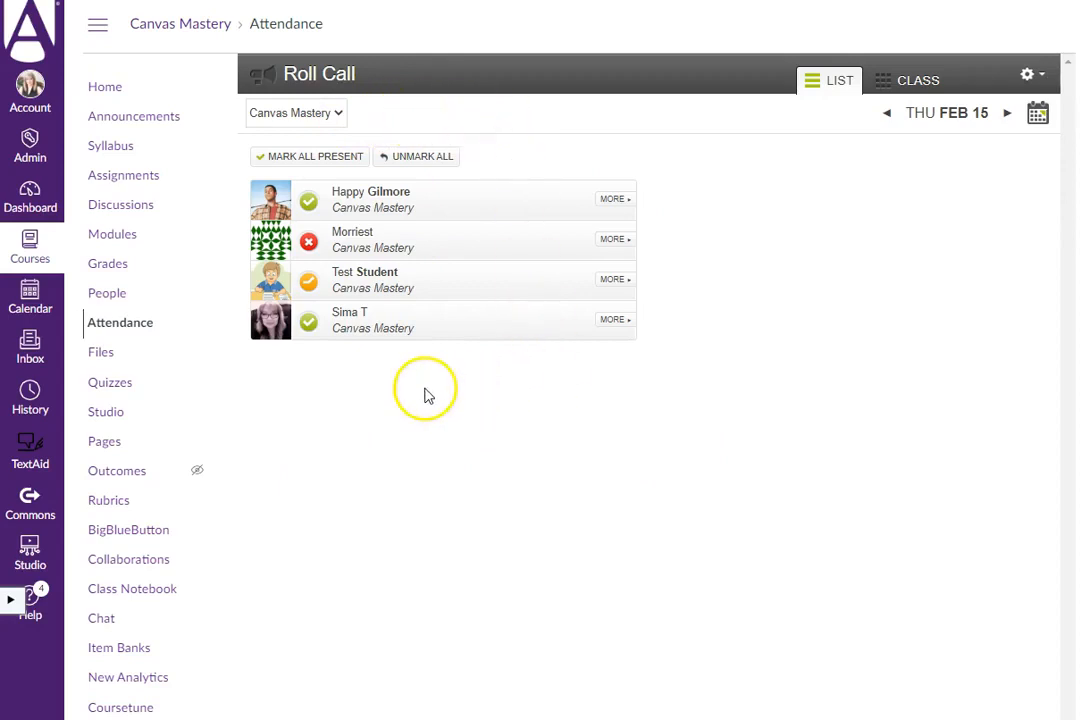
left_click(338, 114)
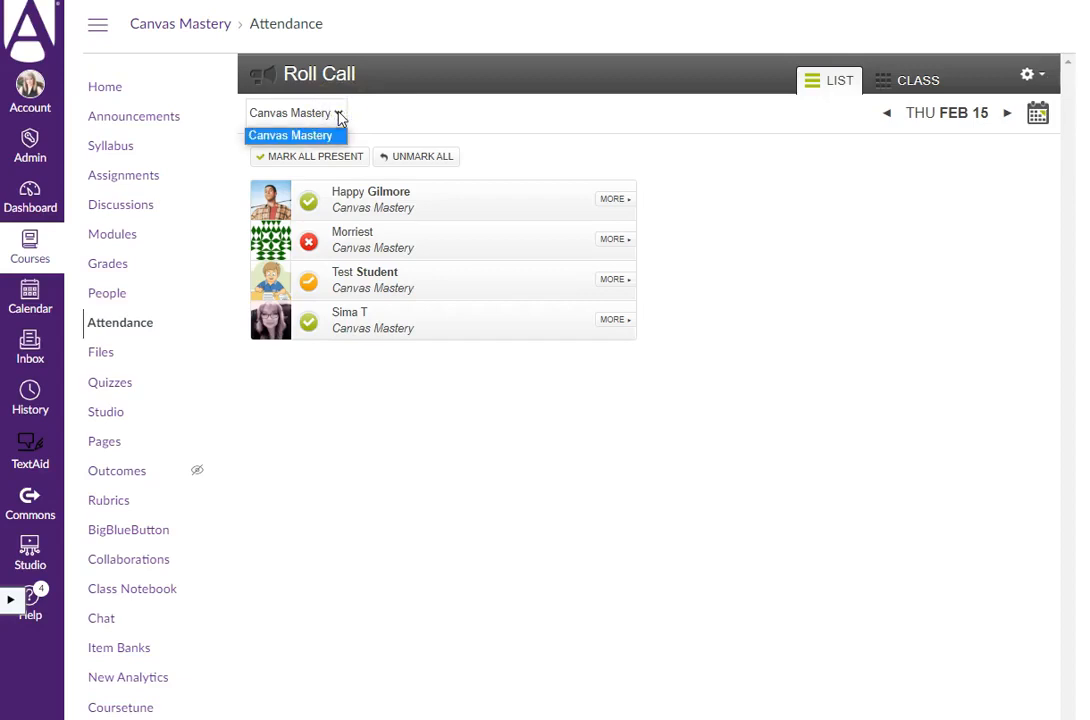
left_click(462, 442)
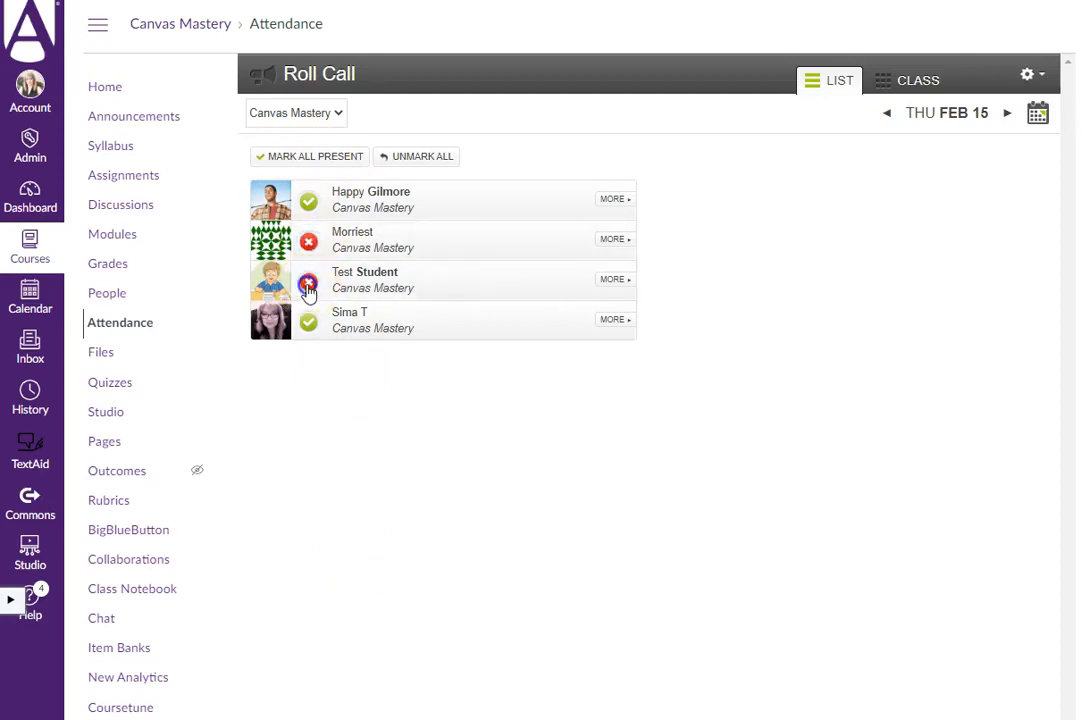
left_click(308, 283)
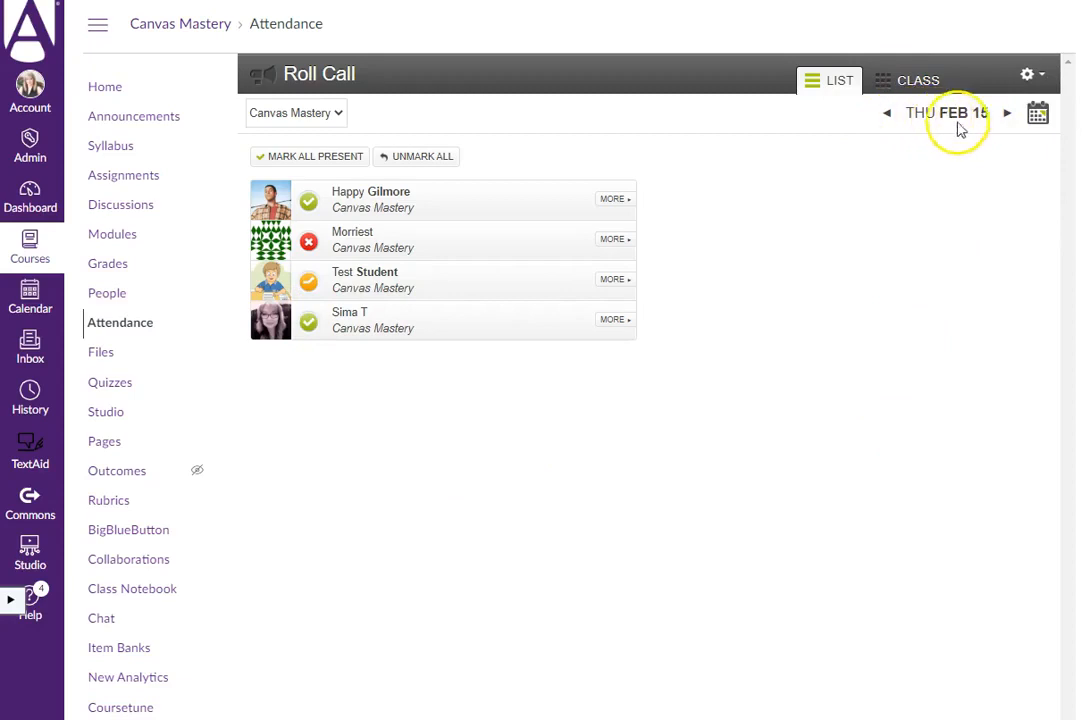
Check the calendar for choosing an attendance date and switch the roll call to the Class seating chart view.
left_click(1038, 116)
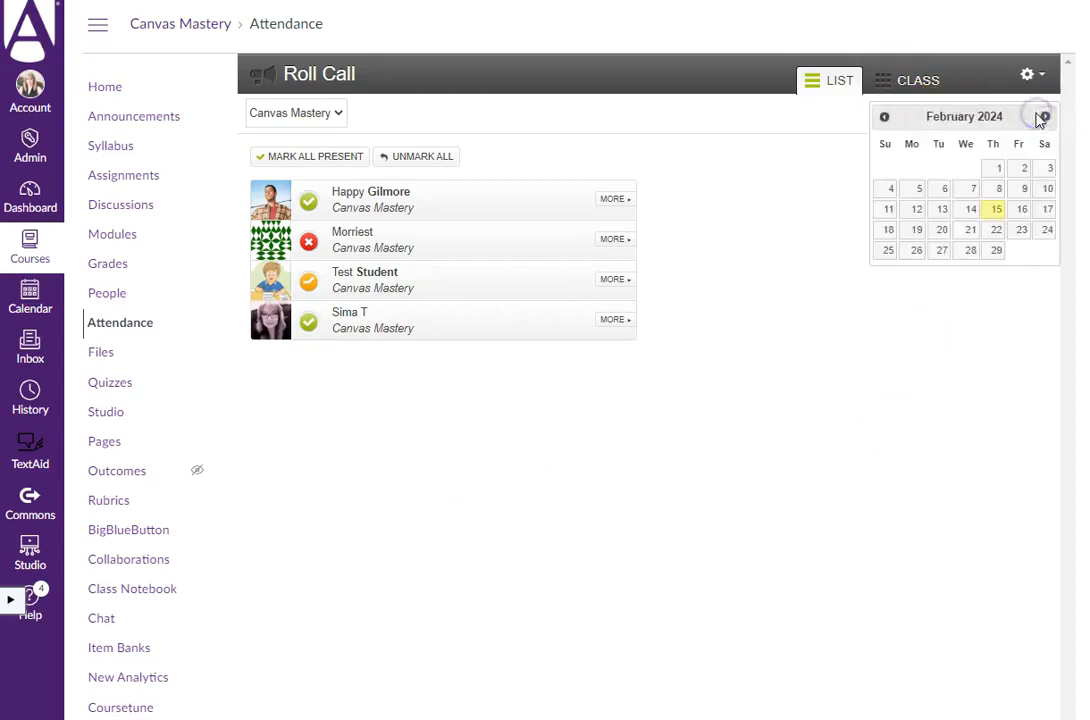
left_click(927, 370)
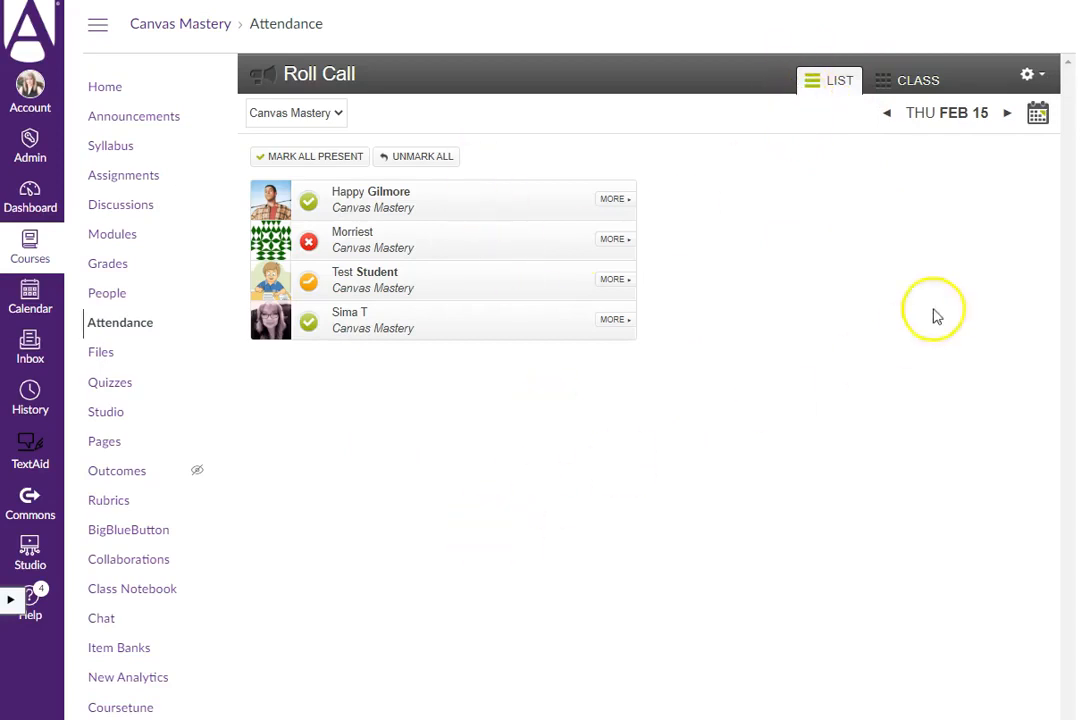
left_click(883, 84)
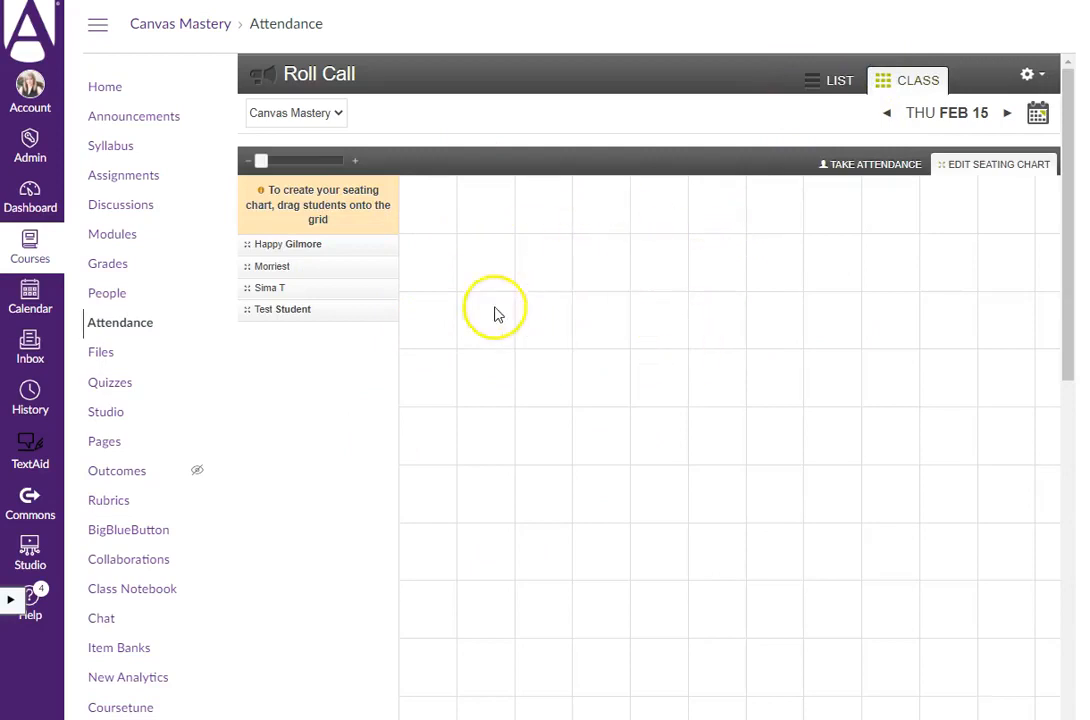
Check the student list for the seating chart and return the roll call to the List view.
left_click(296, 244)
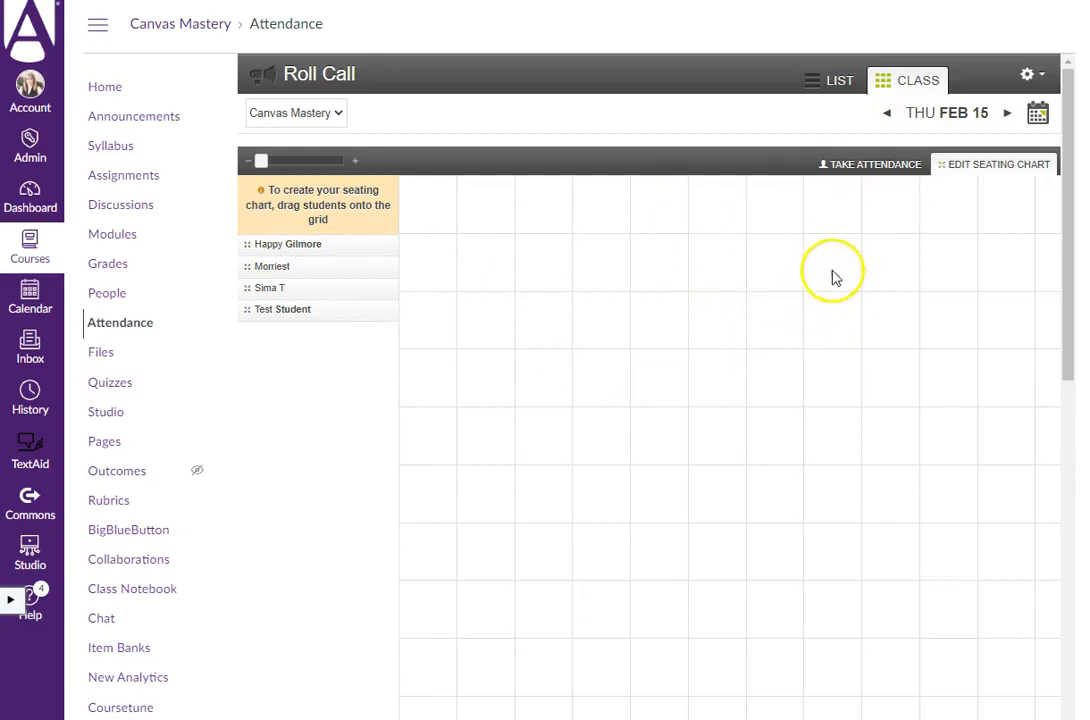
left_click(828, 81)
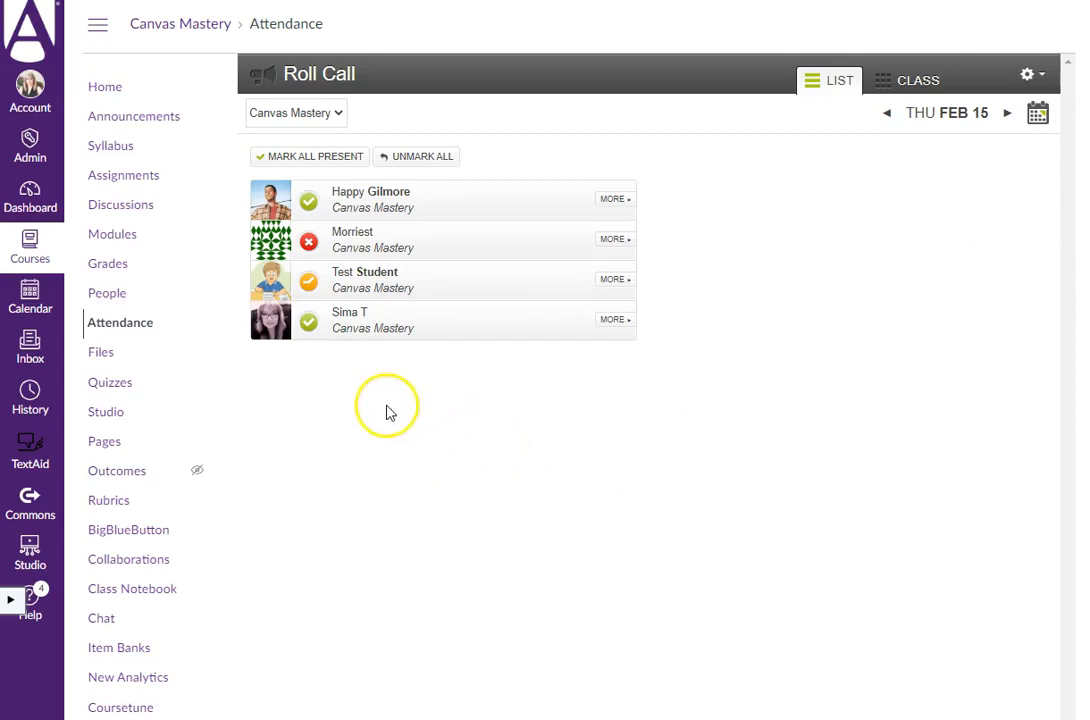
Open the Roll Call Attendance assignment from the course assignments and bring up its settings for editing.
left_click(122, 183)
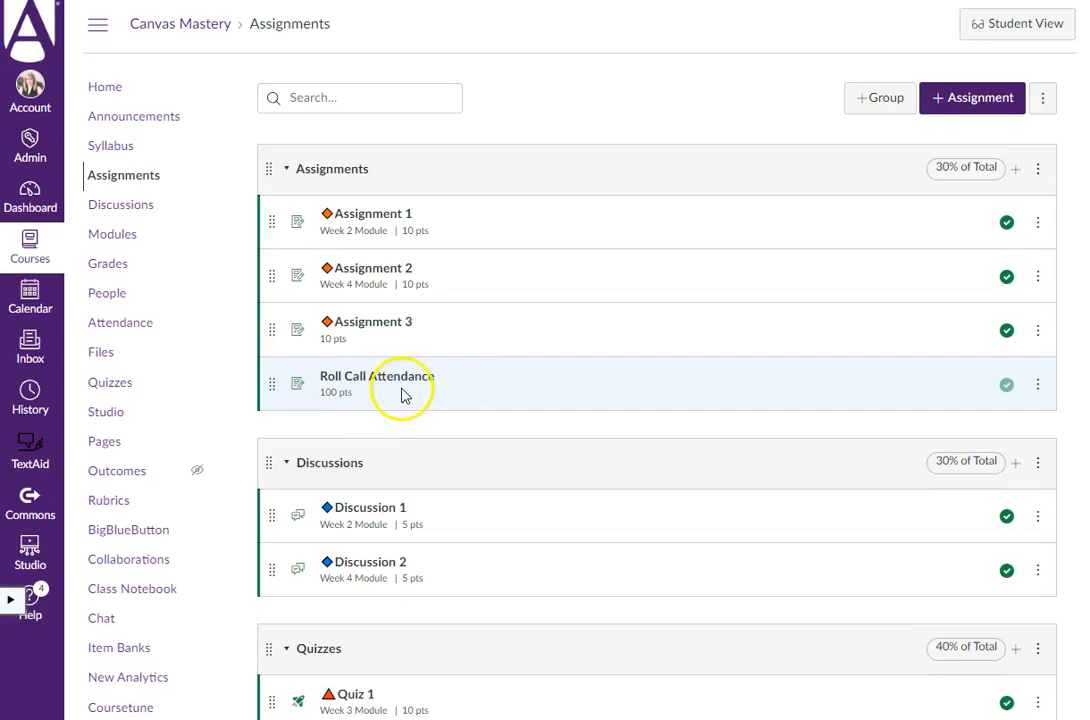
left_click(377, 385)
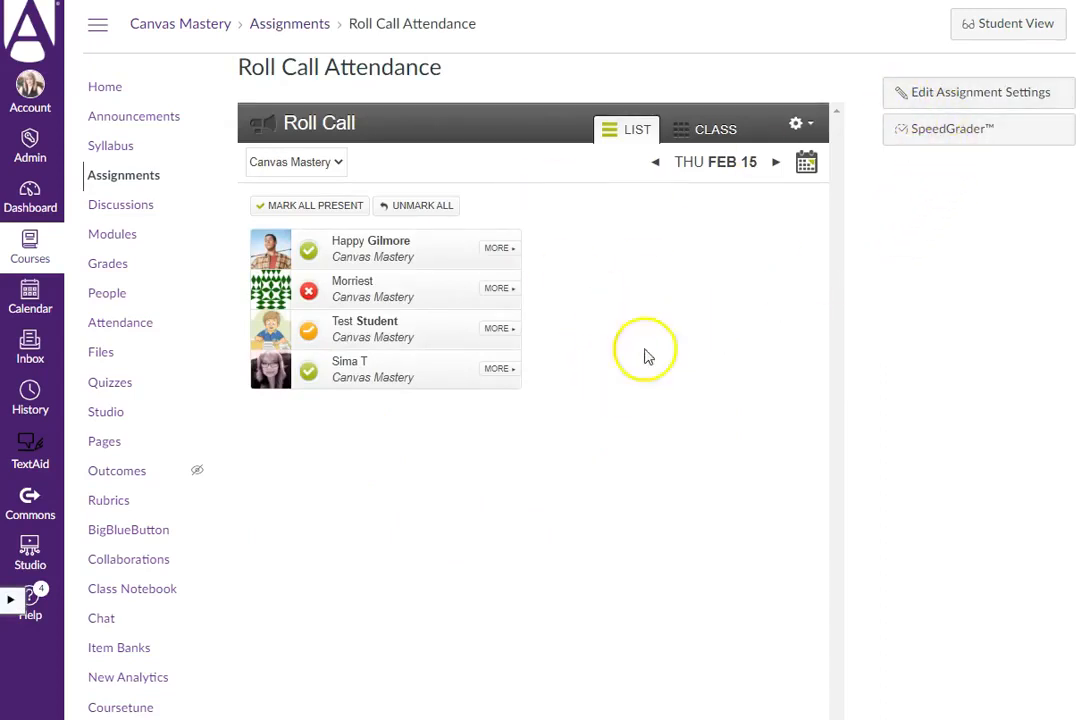
left_click(967, 95)
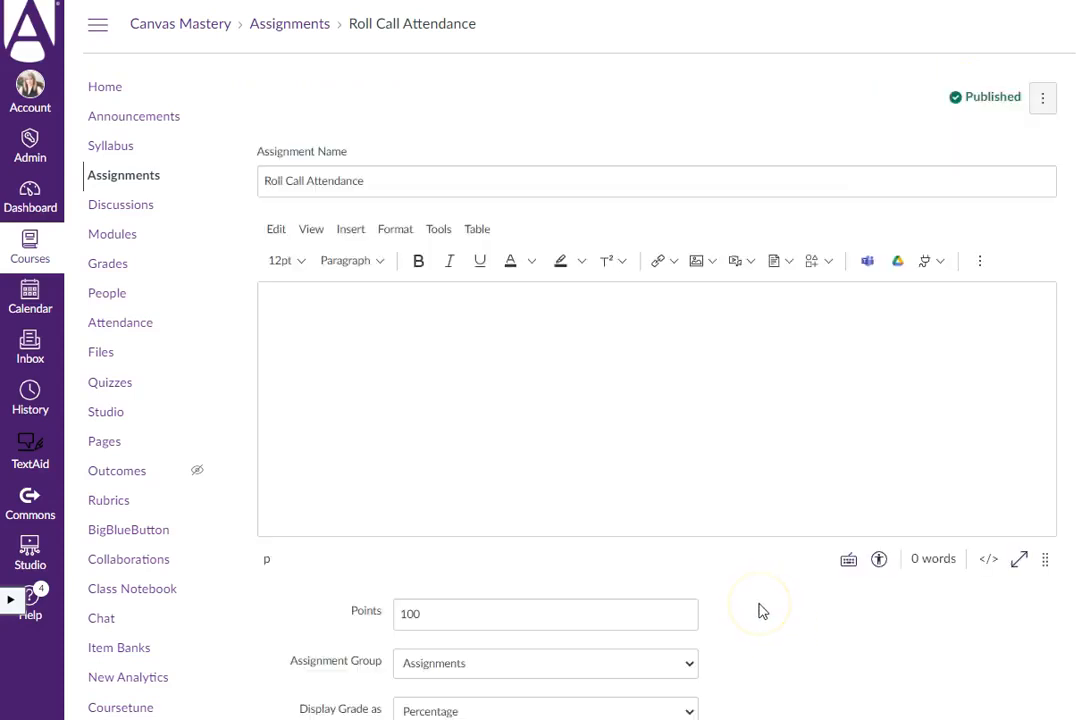
Examine the assignment's name, description area, points, grade display and the available assignment group choices.
scroll(761, 612, "down", 3)
scroll(761, 612, "up", 3)
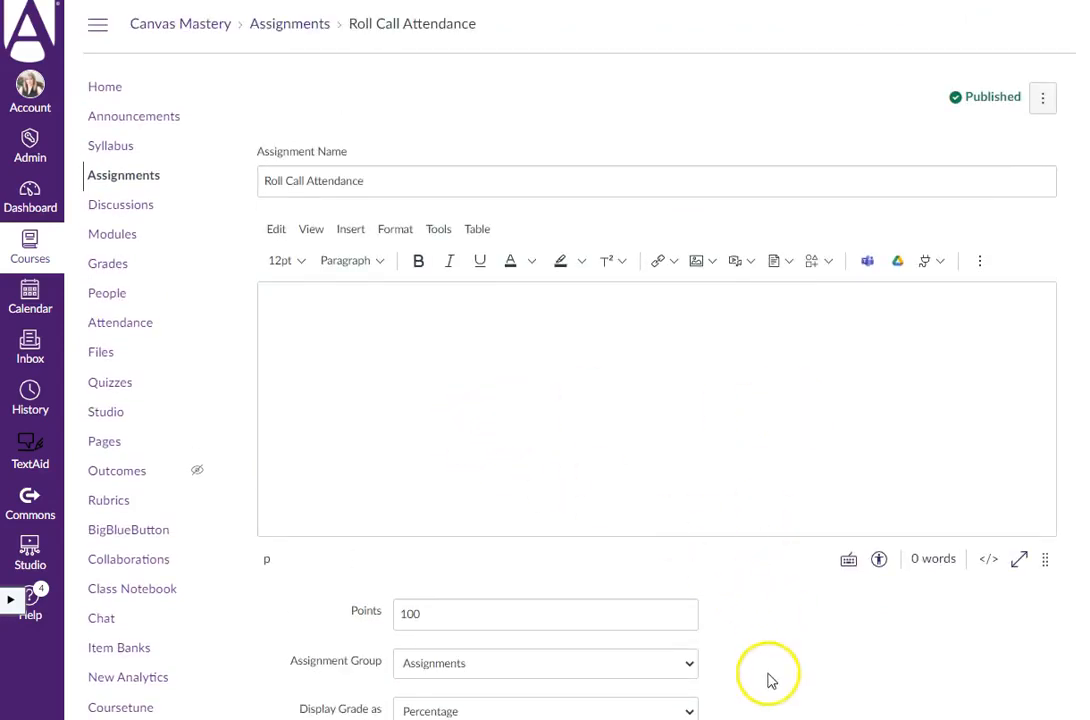
scroll(769, 628, "down", 3)
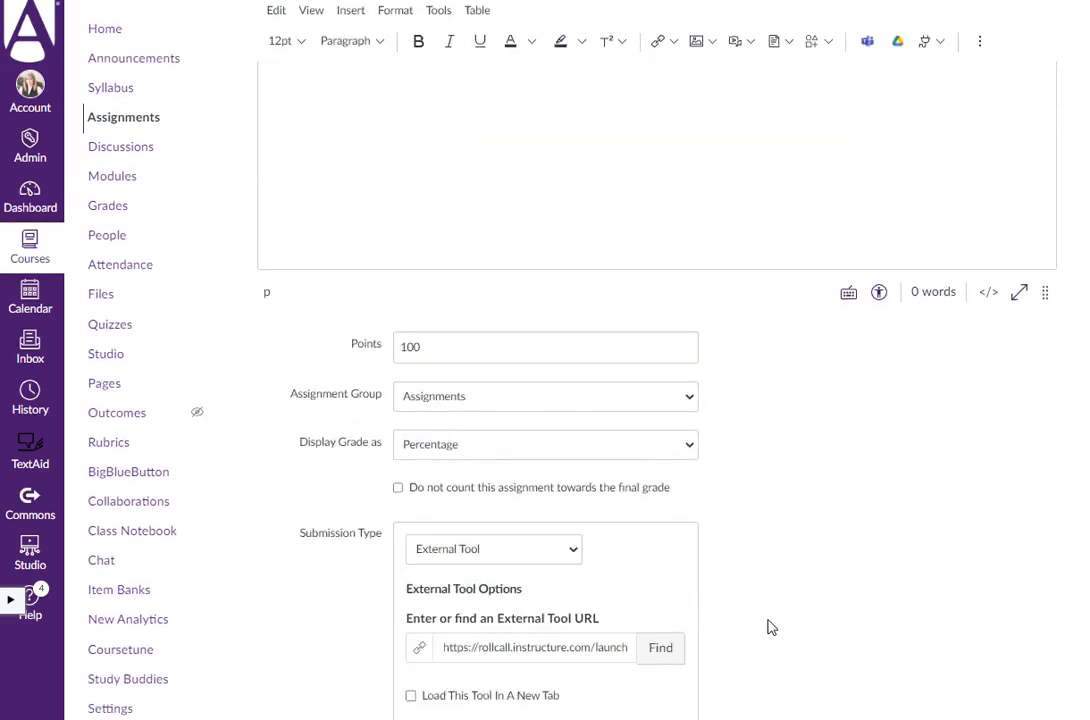
scroll(769, 628, "up", 3)
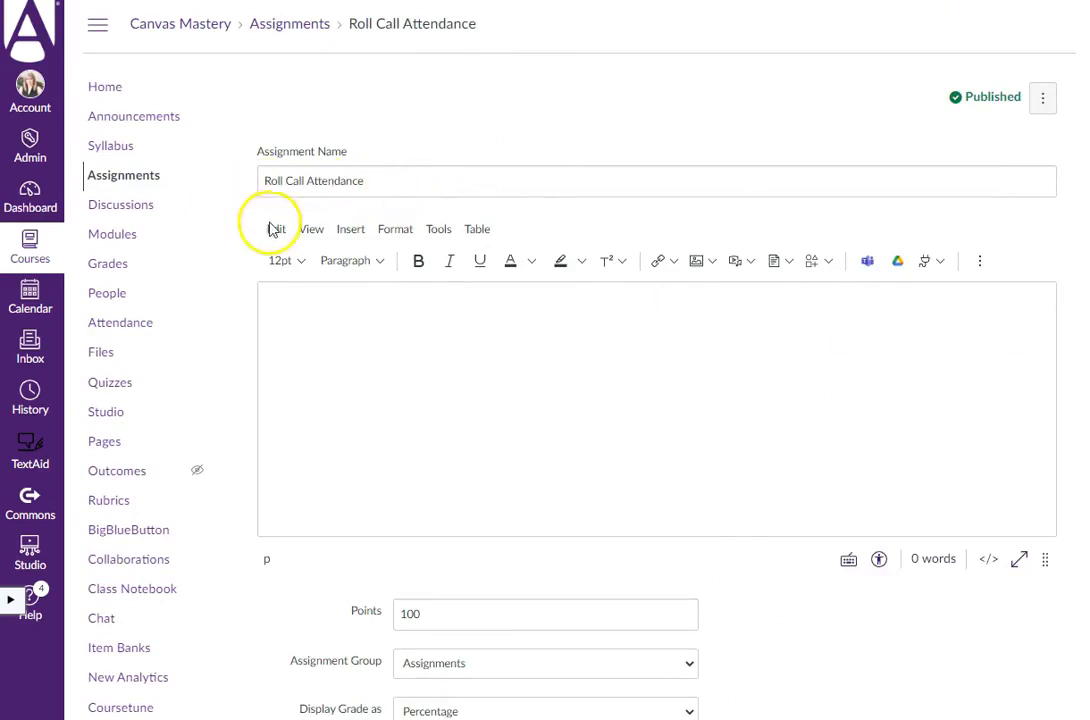
left_click(572, 372)
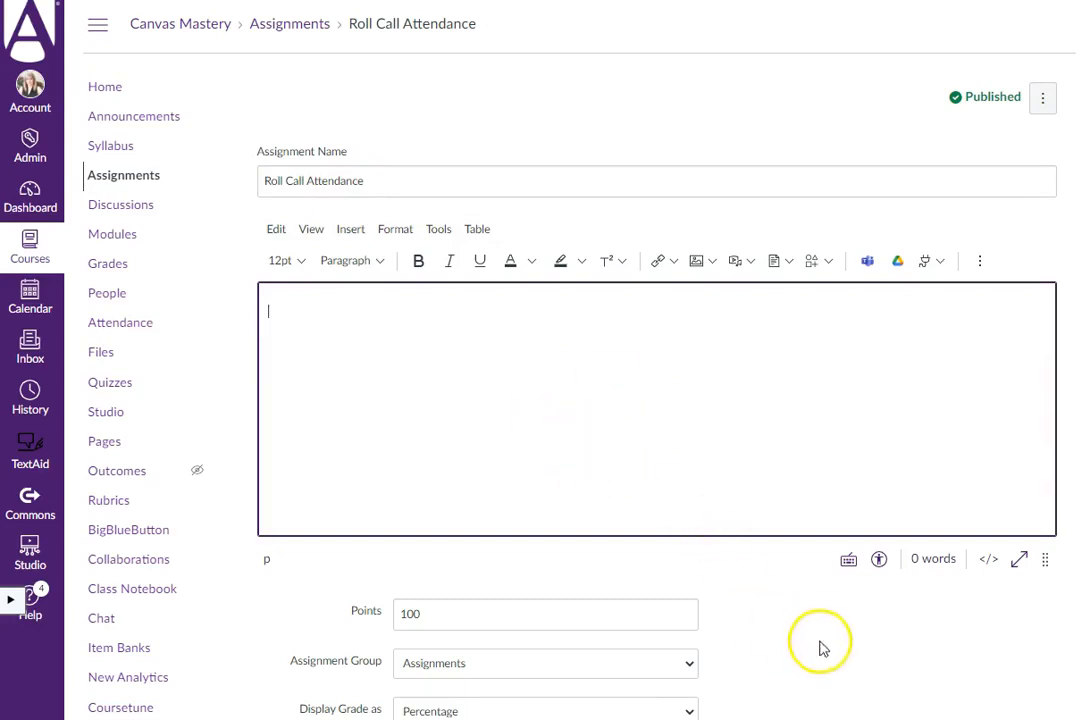
scroll(820, 647, "down", 5)
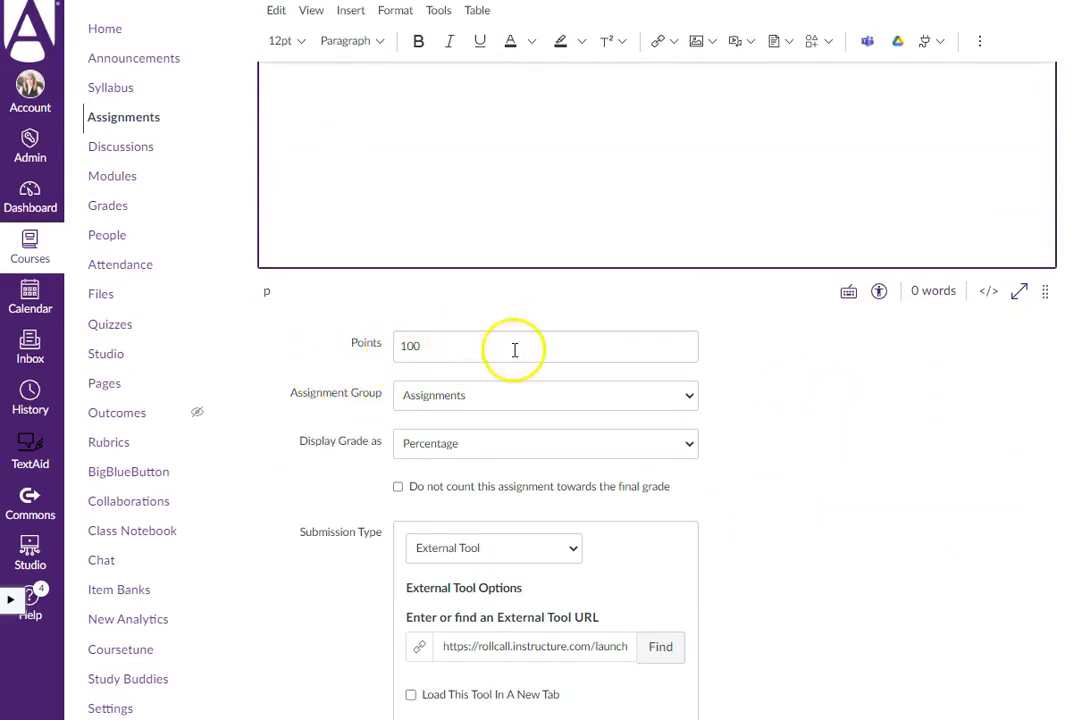
scroll(810, 480, "down", 1)
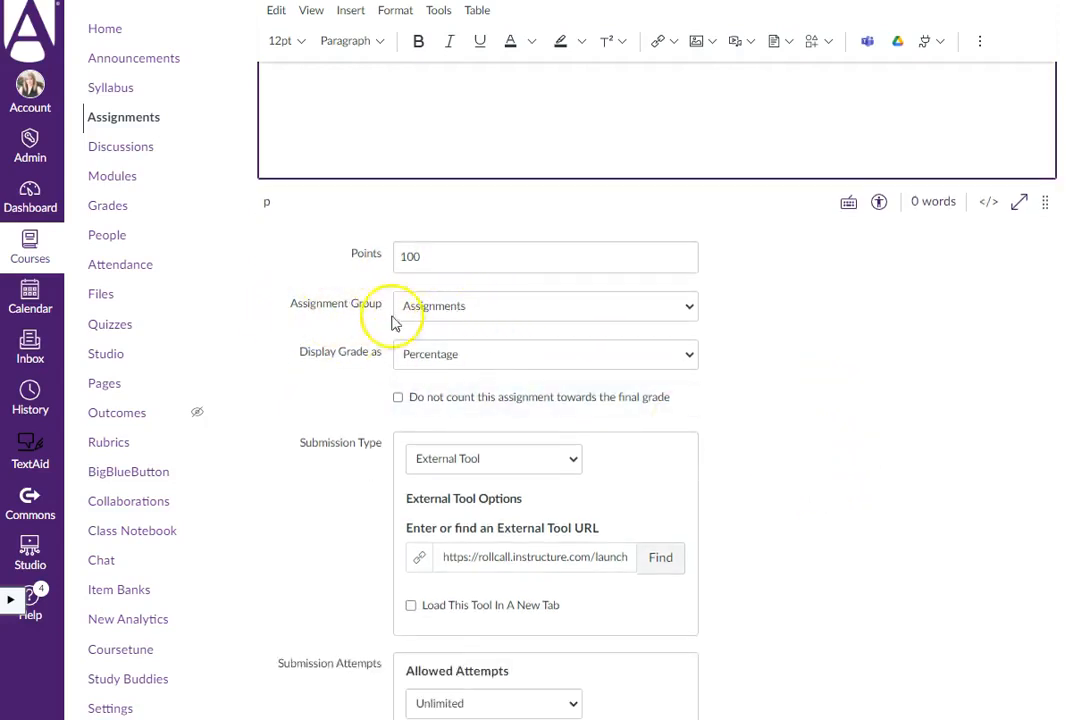
left_click(461, 309)
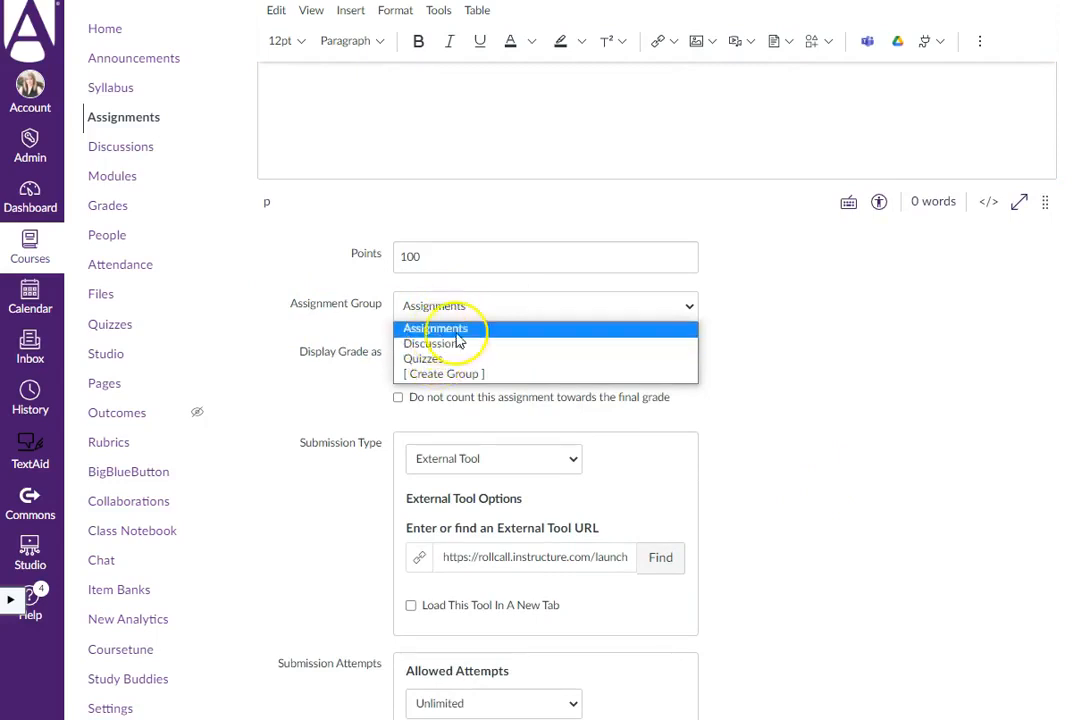
left_click(790, 312)
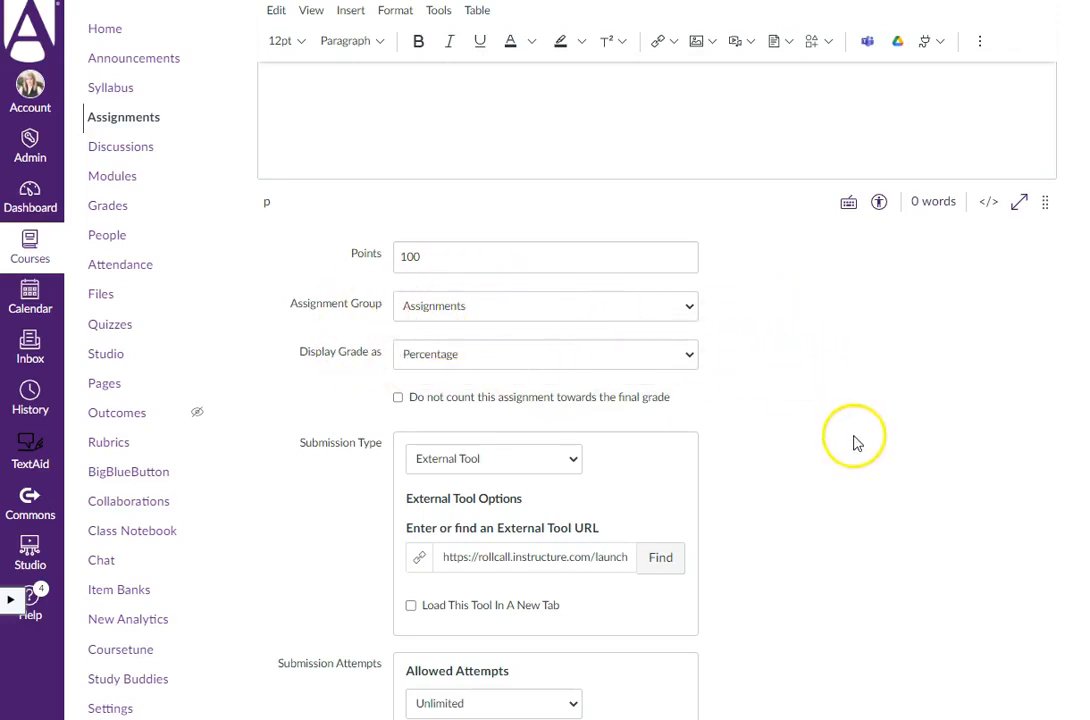
Review the assignment's submission type, allowed attempts, anonymous grading options, and assignee and due date fields.
scroll(852, 433, "down", 1)
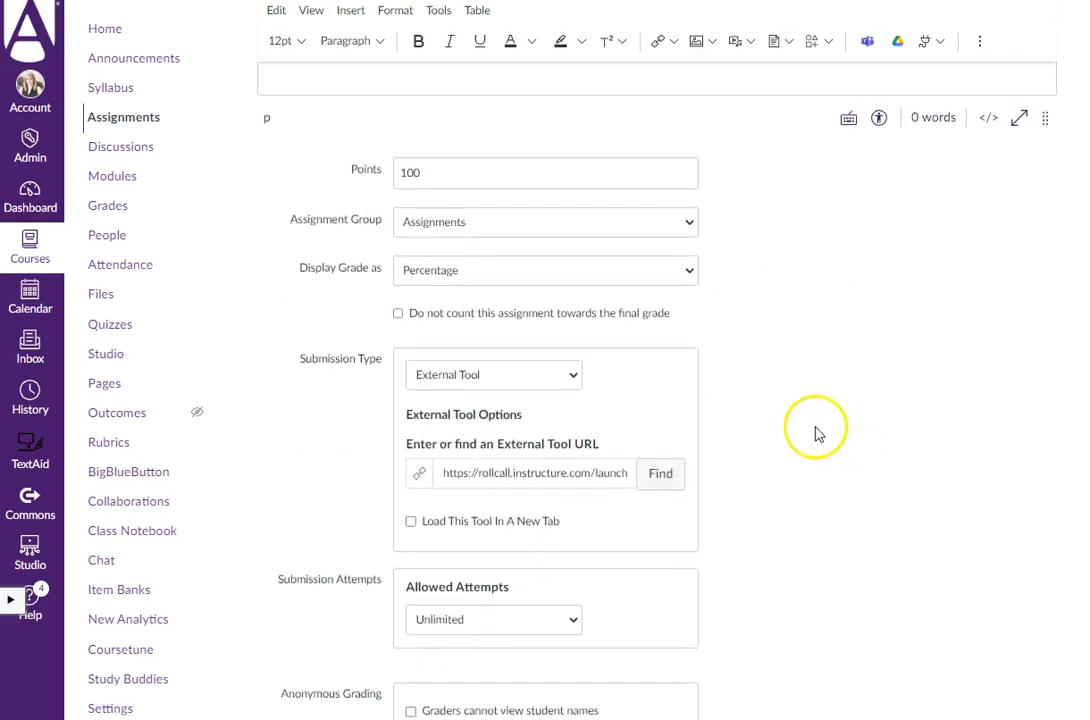
scroll(817, 433, "up", 3)
scroll(800, 532, "up", 1)
scroll(800, 535, "down", 5)
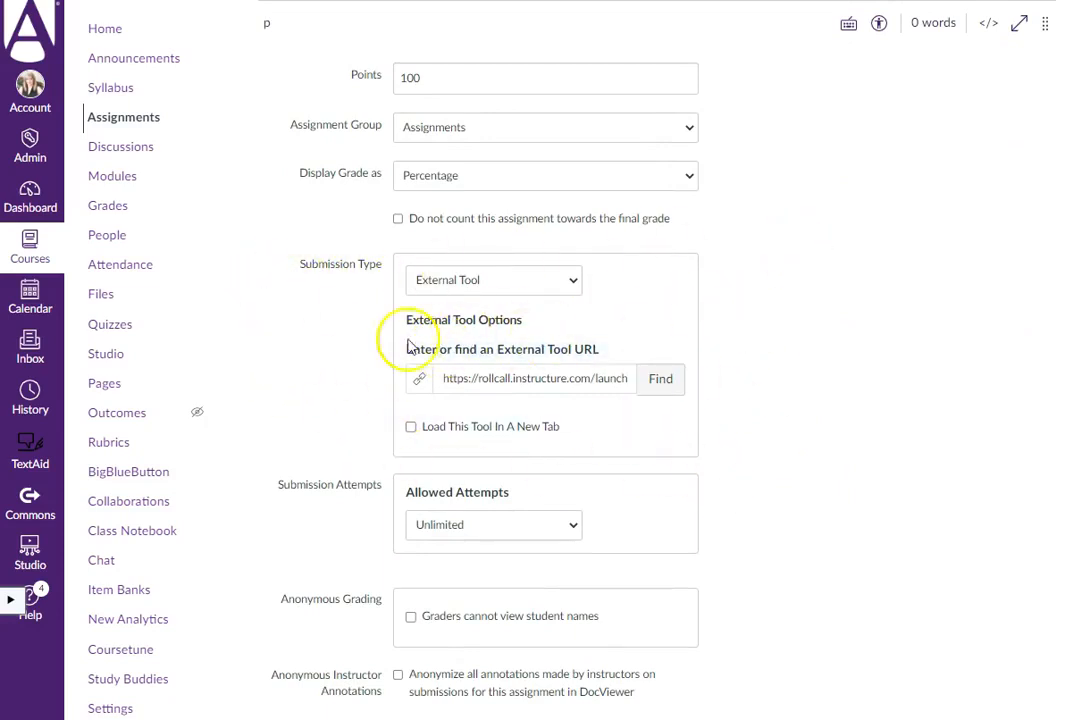
scroll(772, 447, "down", 2)
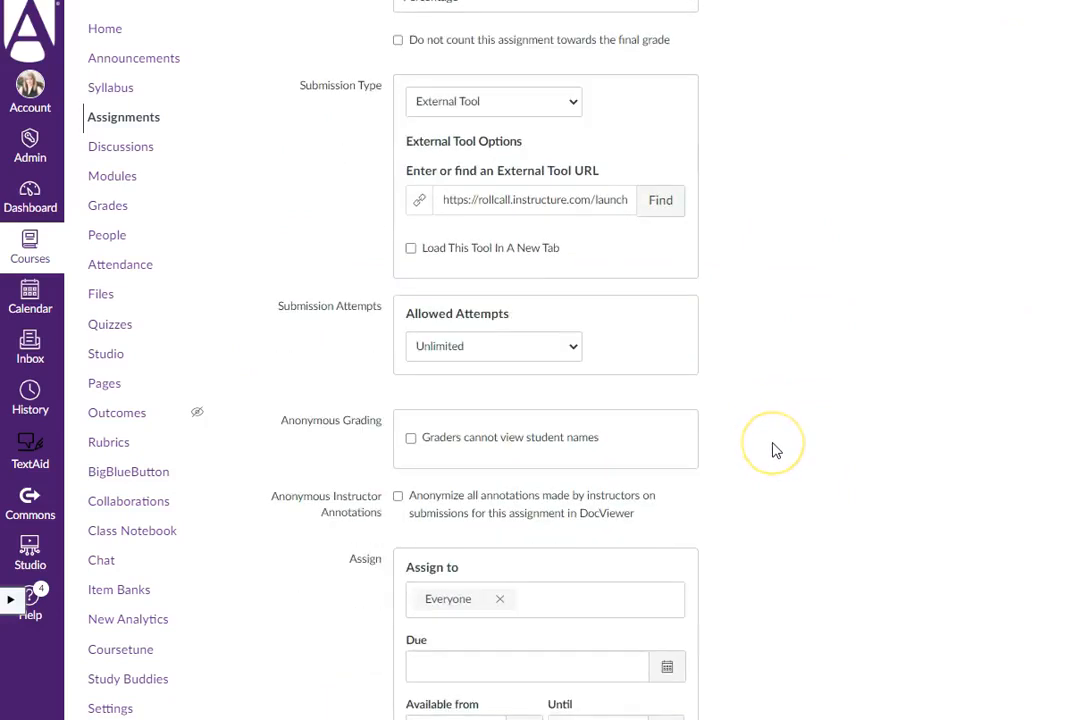
scroll(772, 447, "down", 2)
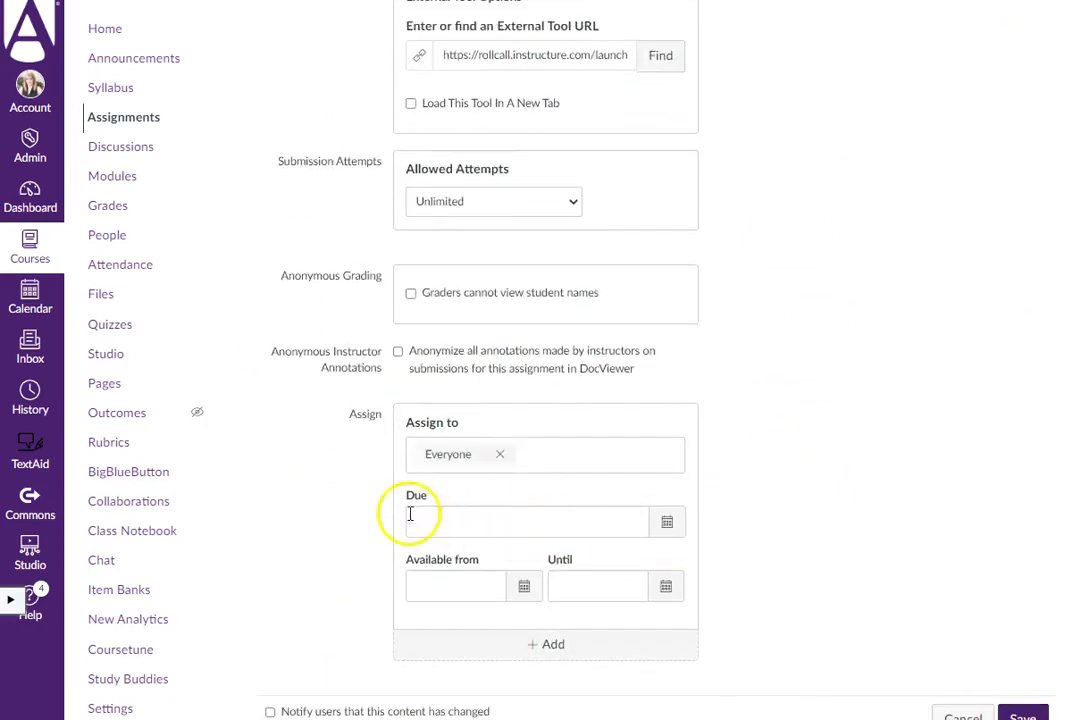
scroll(808, 500, "up", 4)
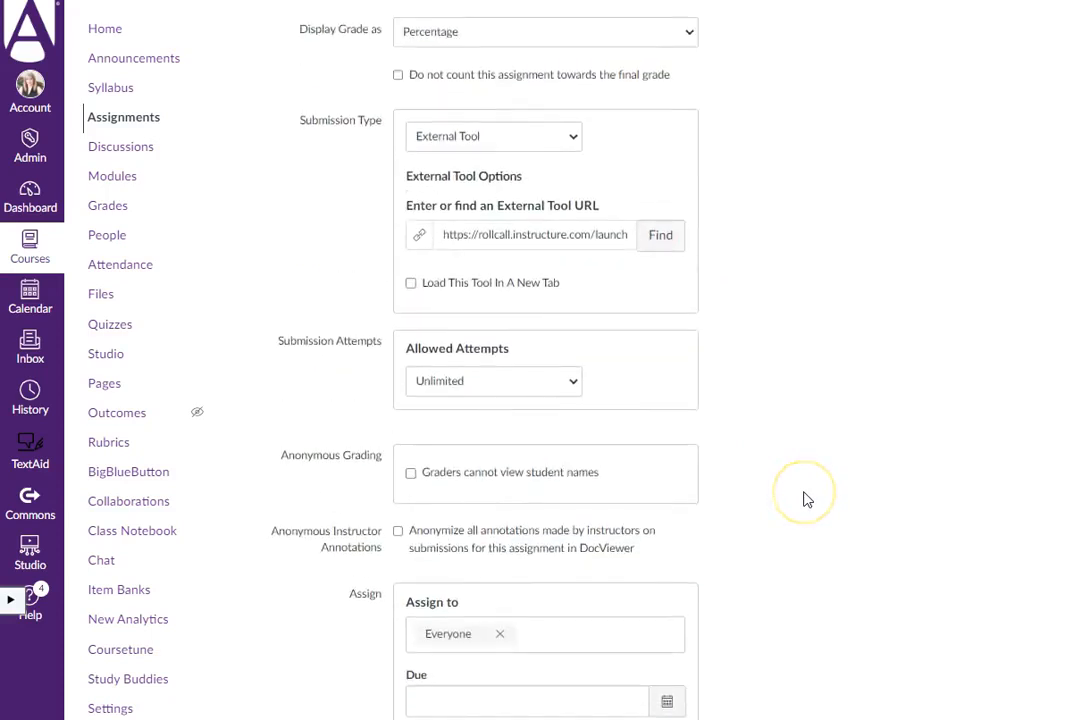
scroll(808, 500, "up", 4)
left_click(790, 523)
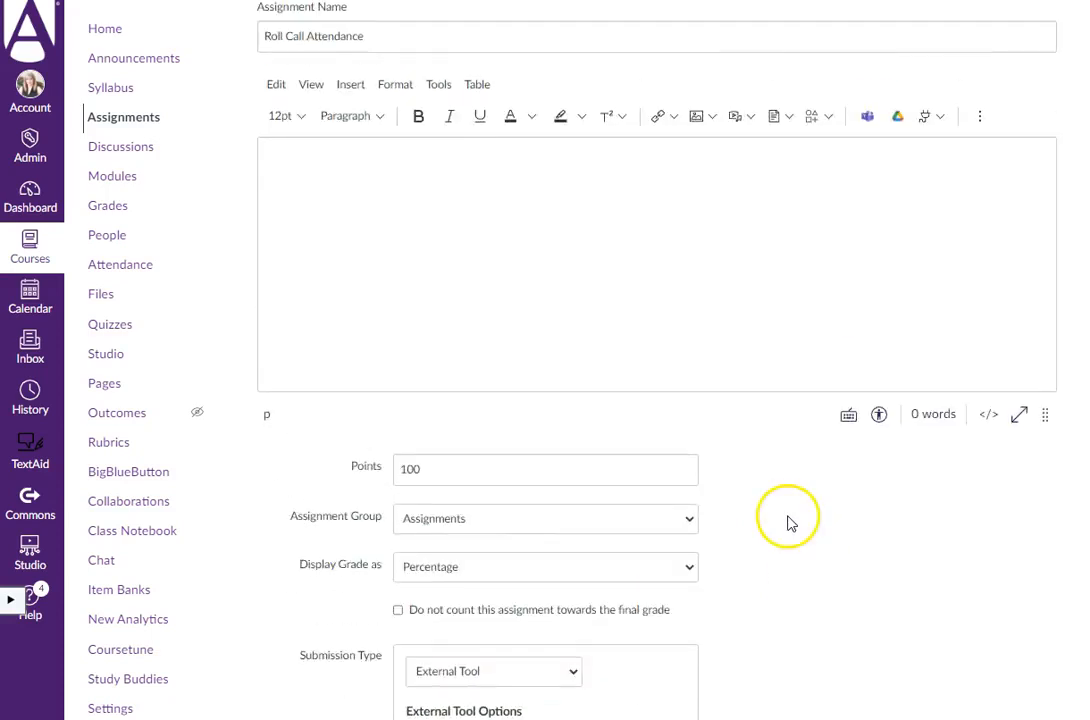
scroll(790, 523, "down", 5)
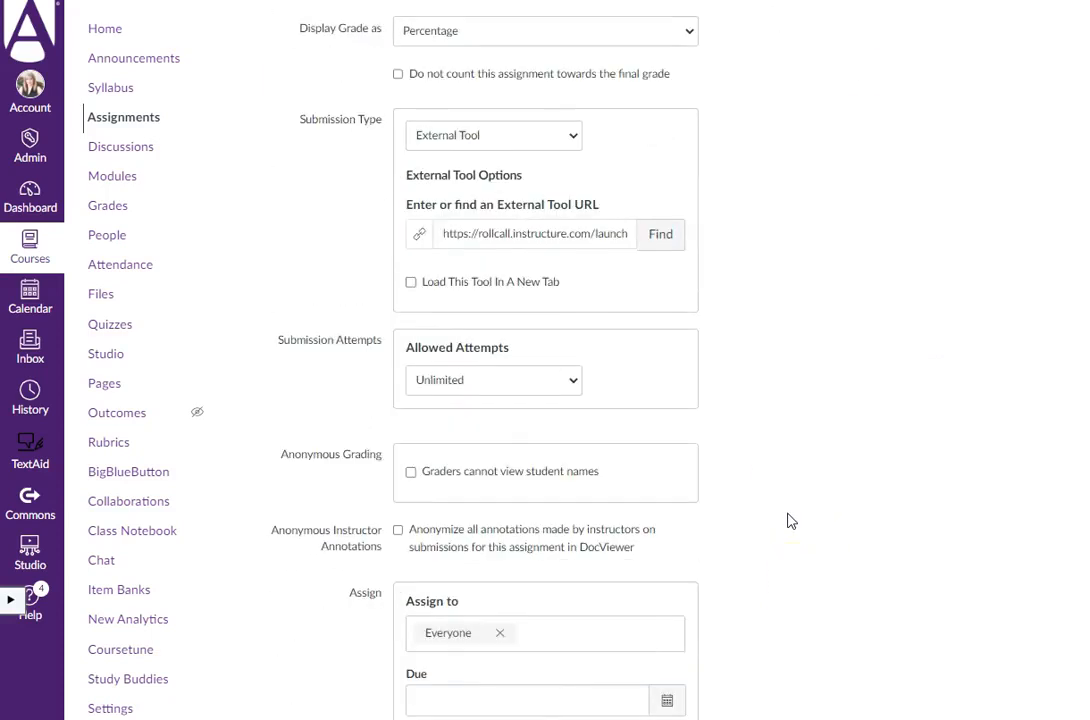
scroll(790, 521, "down", 1)
scroll(788, 520, "up", 1)
scroll(786, 518, "down", 2)
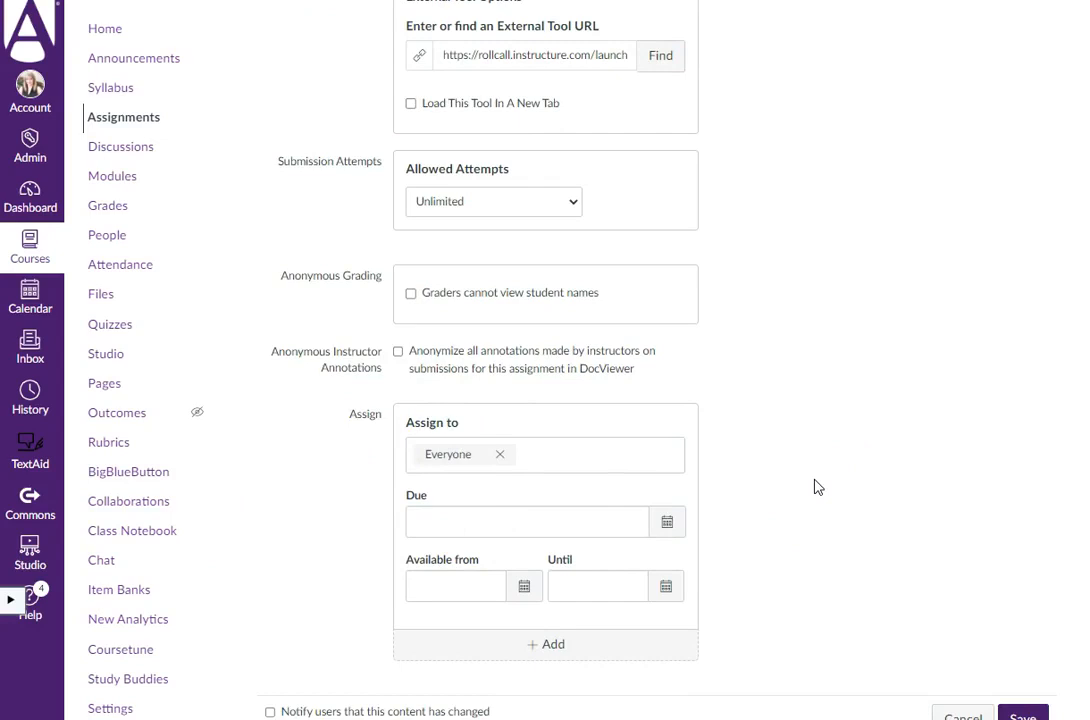
Recheck the Roll Call Attendance settings from the name through the availability dates and save the assignment.
scroll(815, 487, "up", 5)
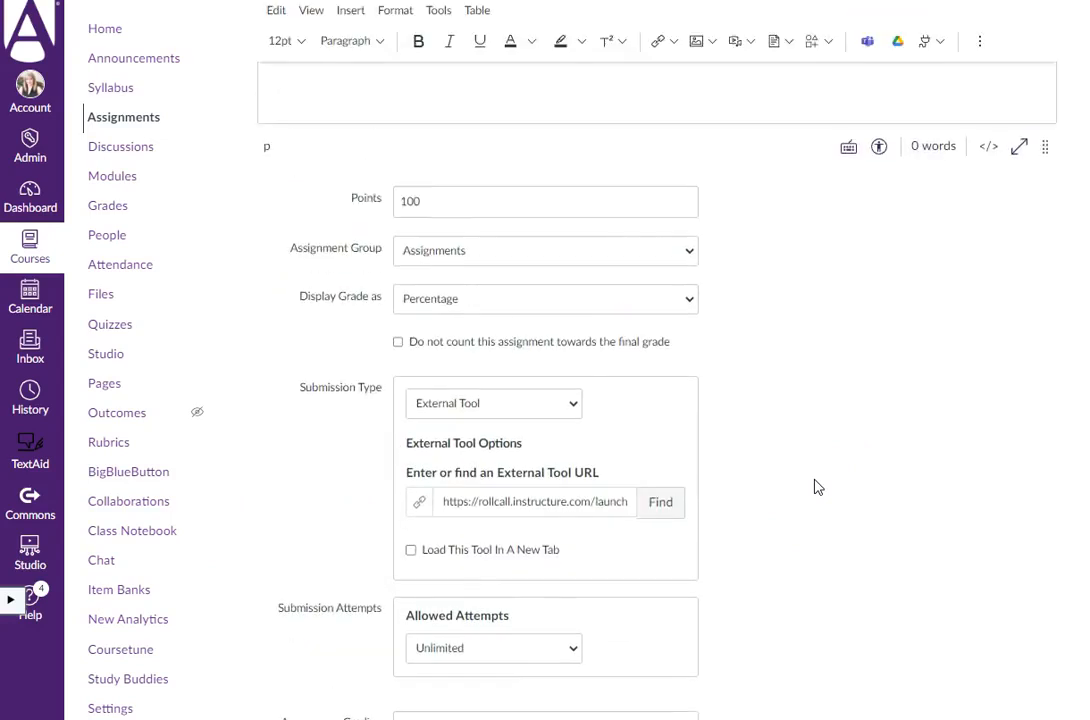
scroll(815, 487, "up", 2)
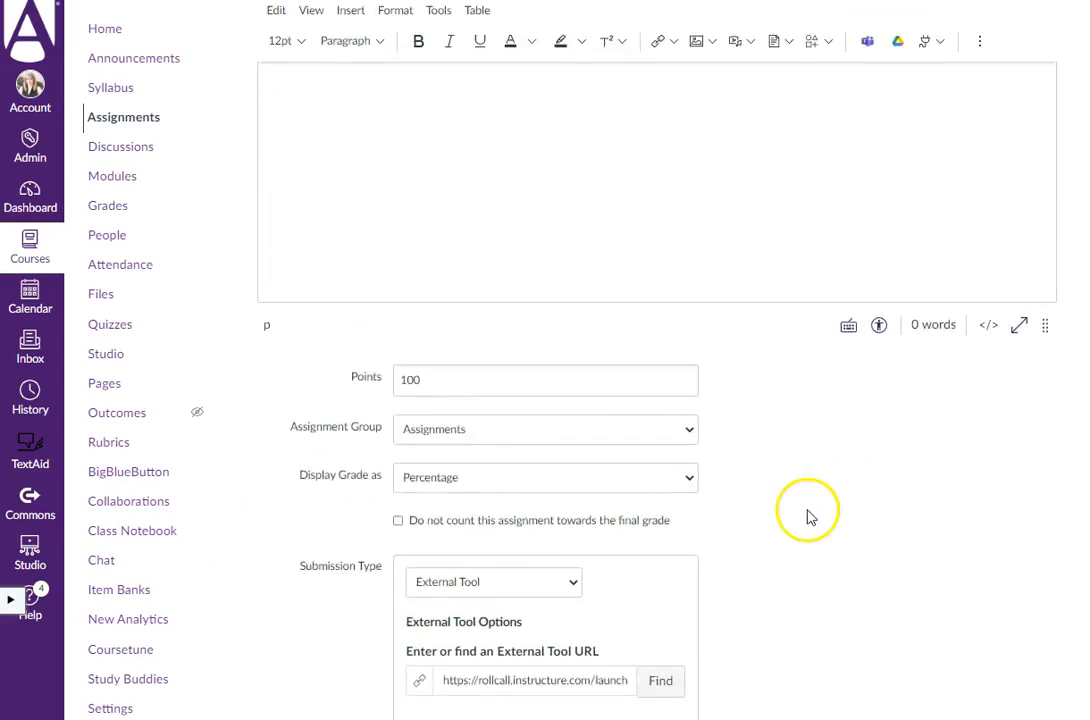
scroll(810, 517, "up", 2)
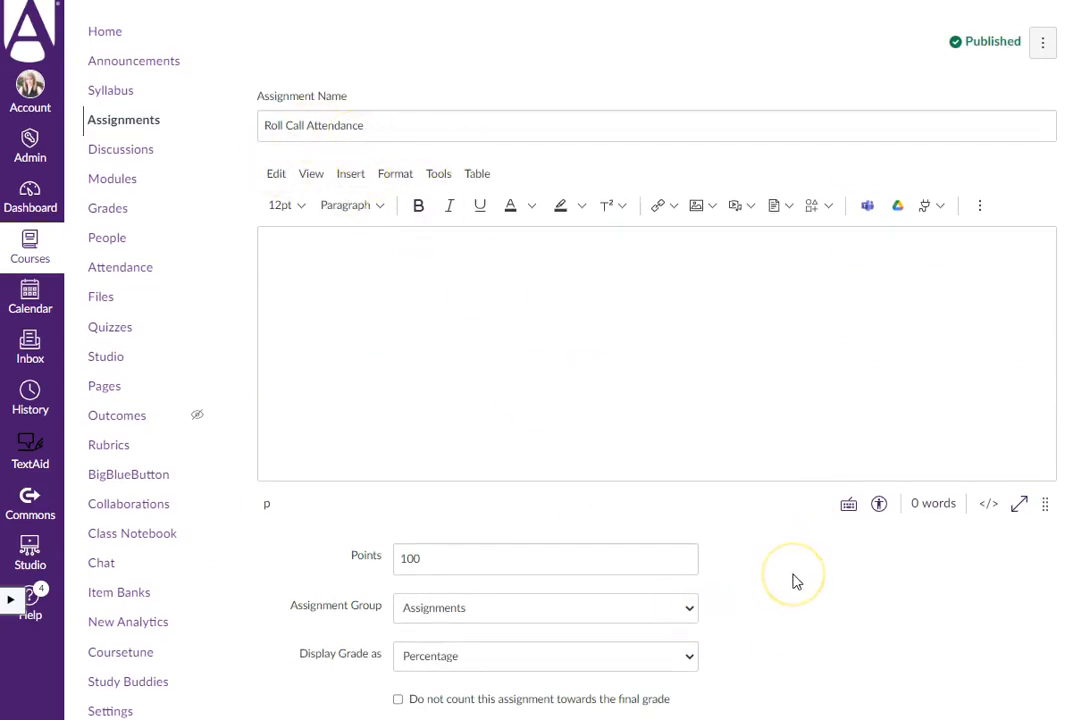
scroll(795, 580, "down", 3)
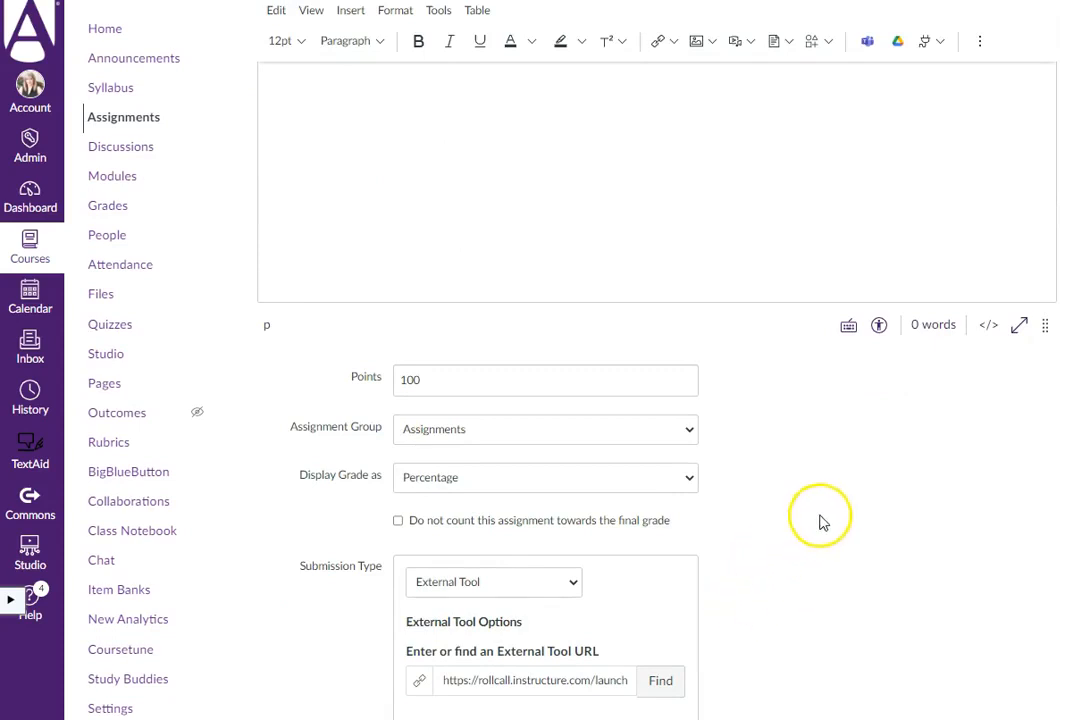
scroll(805, 600, "up", 3)
scroll(803, 597, "down", 5)
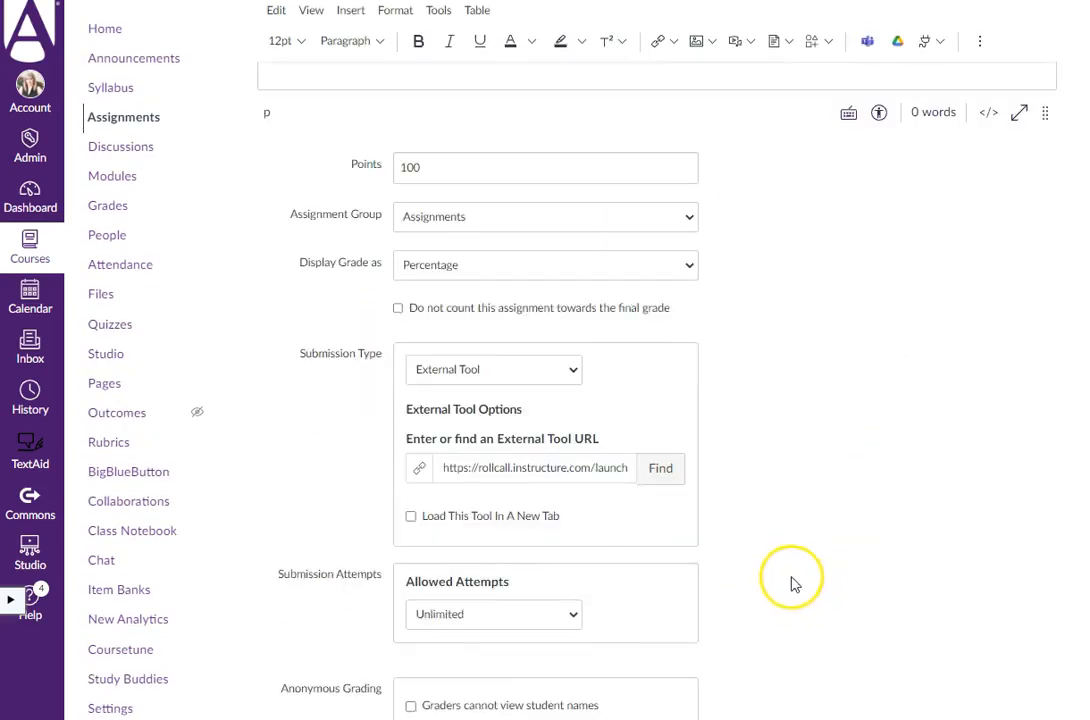
scroll(800, 540, "down", 7)
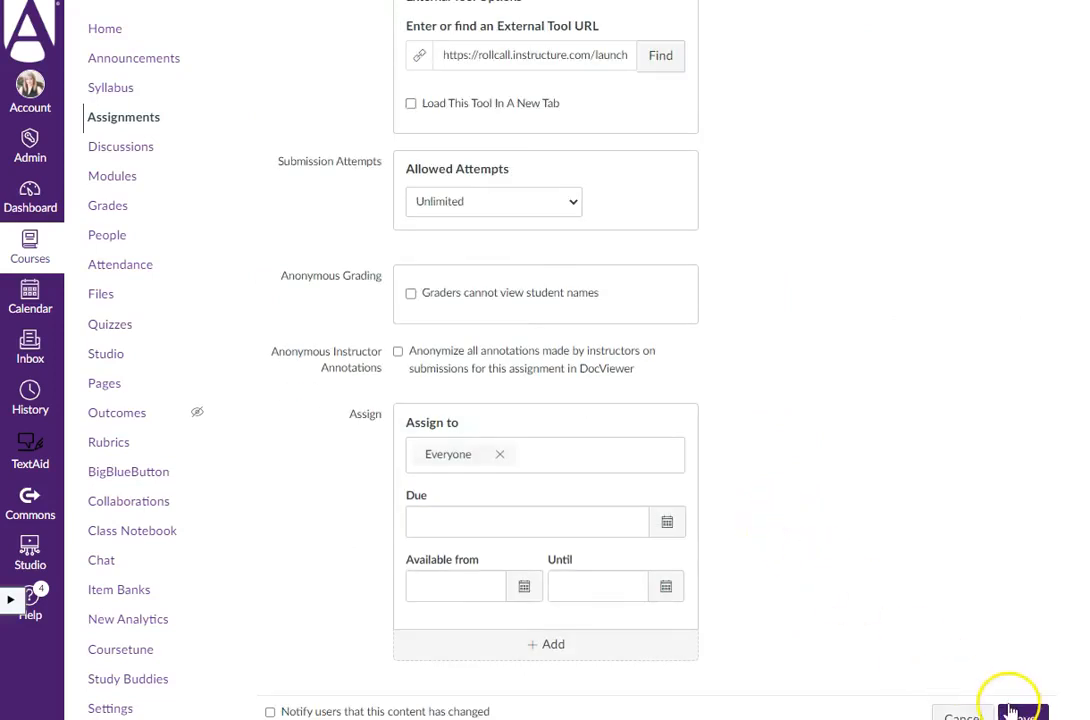
scroll(800, 498, "up", 9)
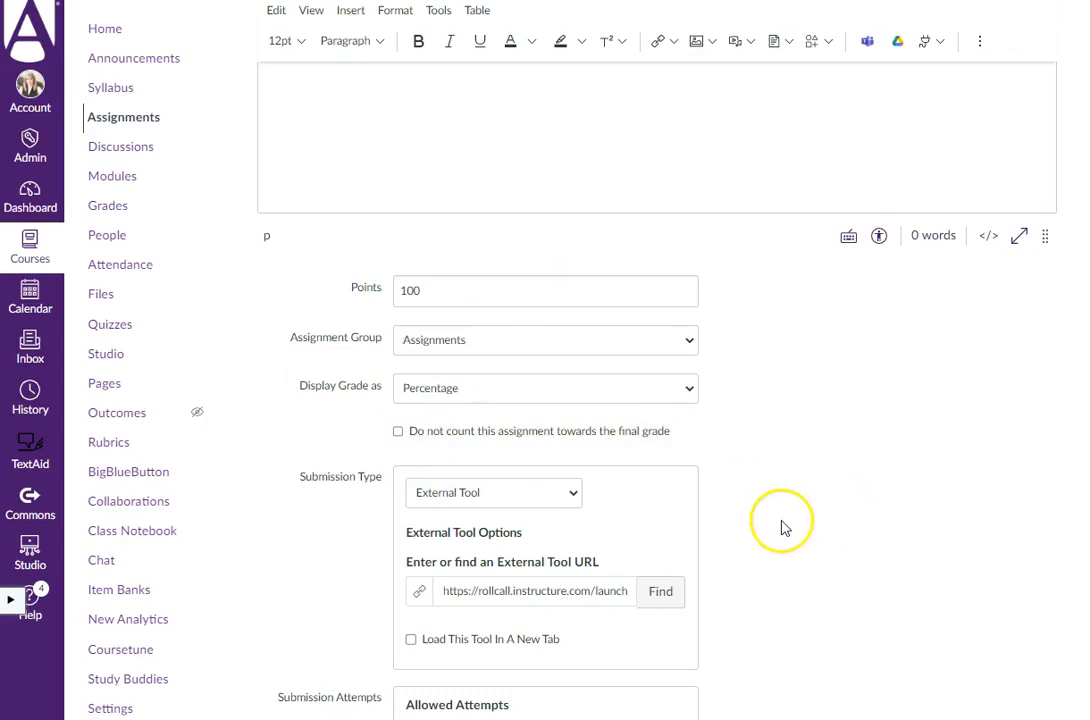
scroll(783, 526, "up", 3)
scroll(783, 526, "down", 10)
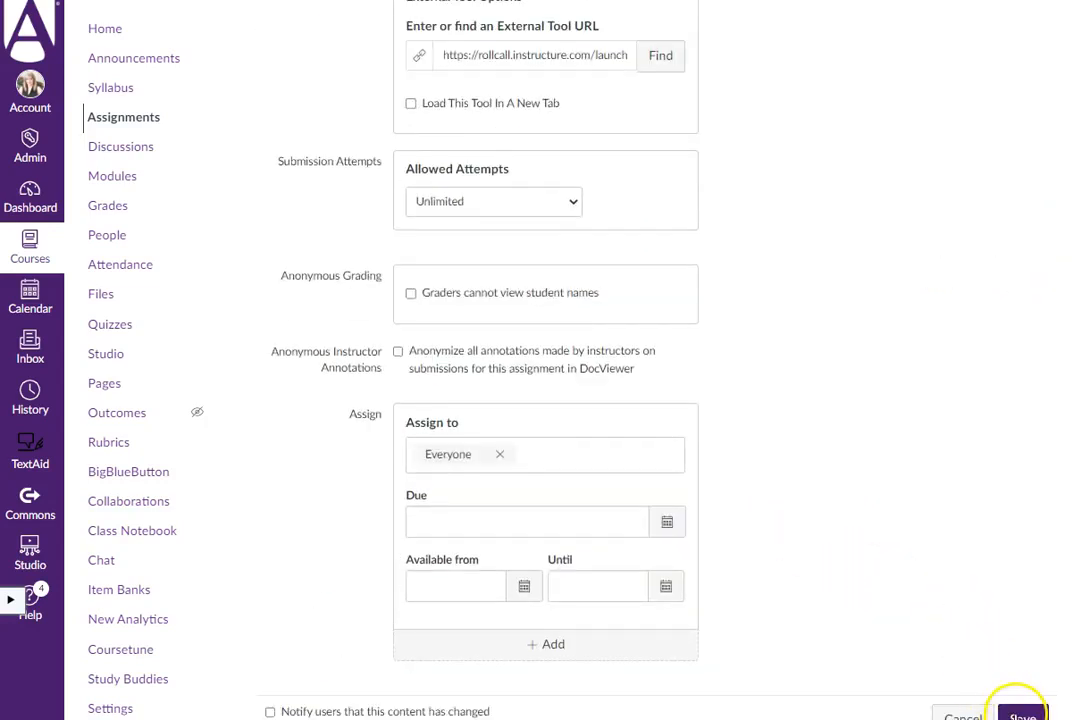
left_click(1020, 715)
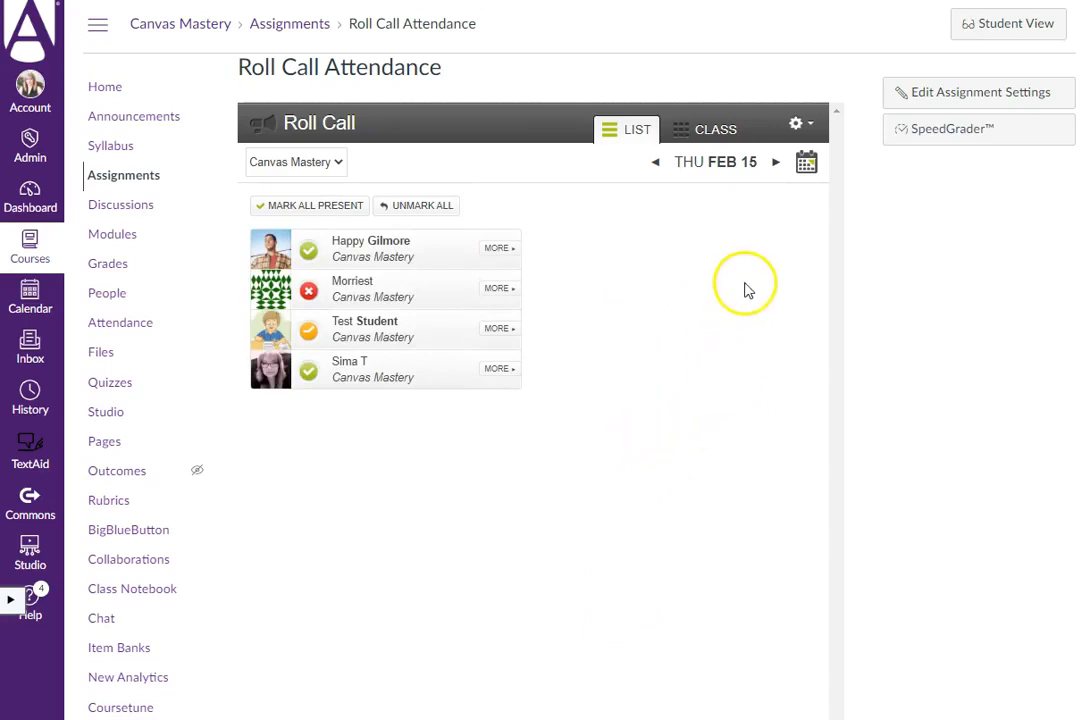
Move the roll call to Feb 16 and mark the first two students present, the third absent and the fourth late.
left_click(776, 163)
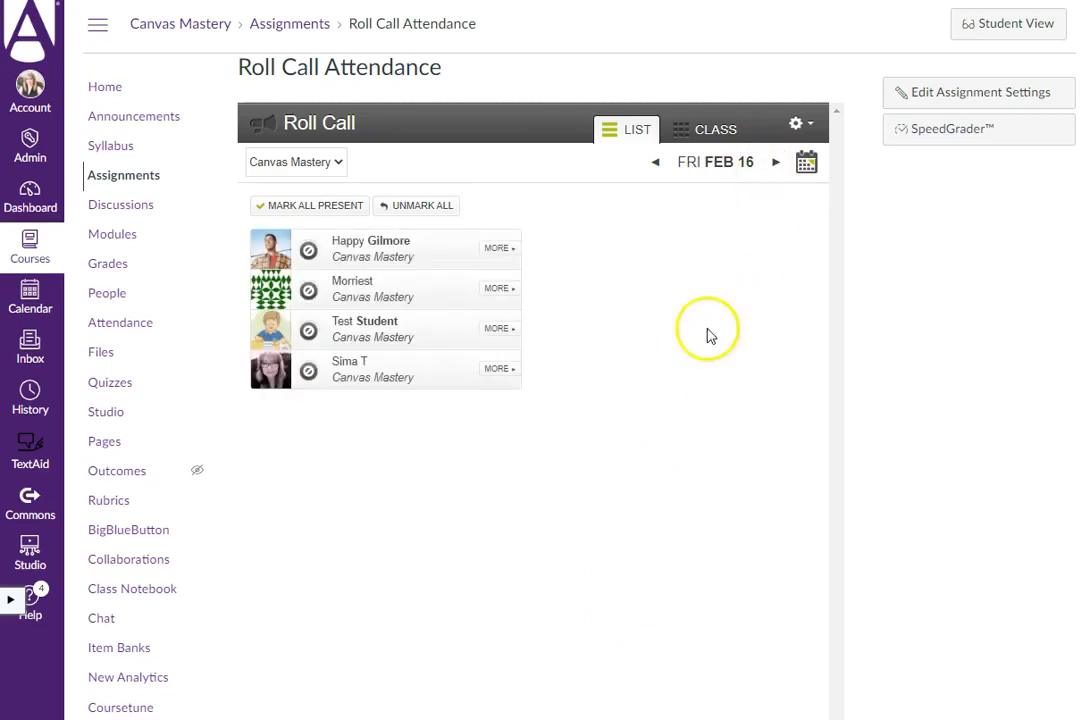
left_click(309, 252)
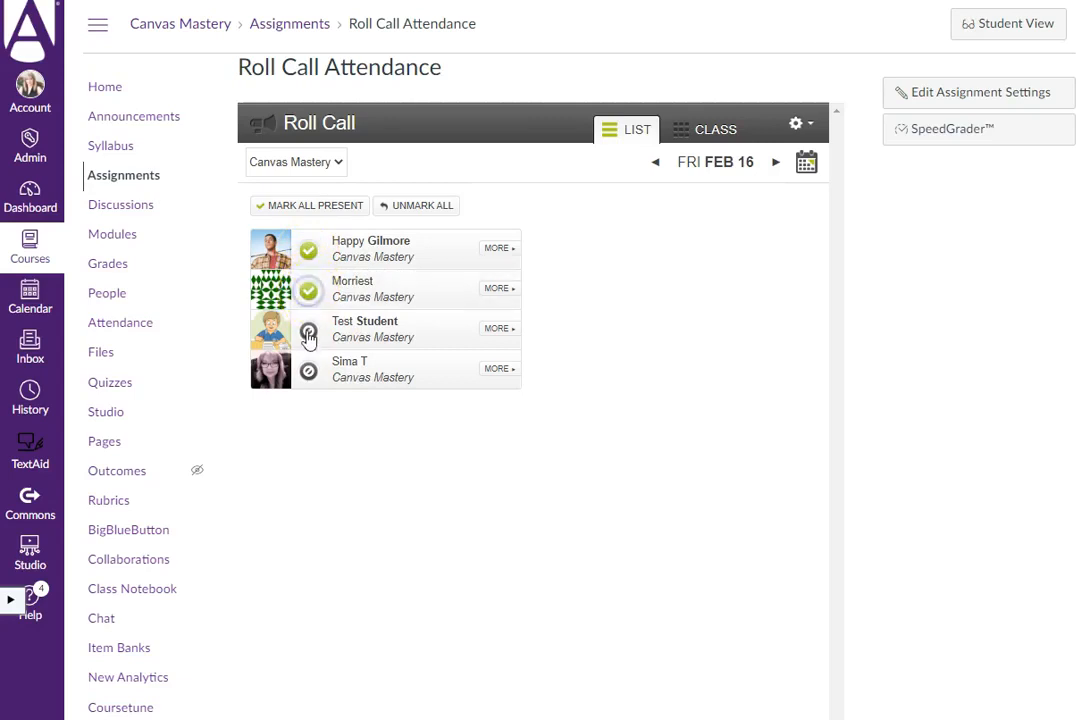
left_click(309, 333)
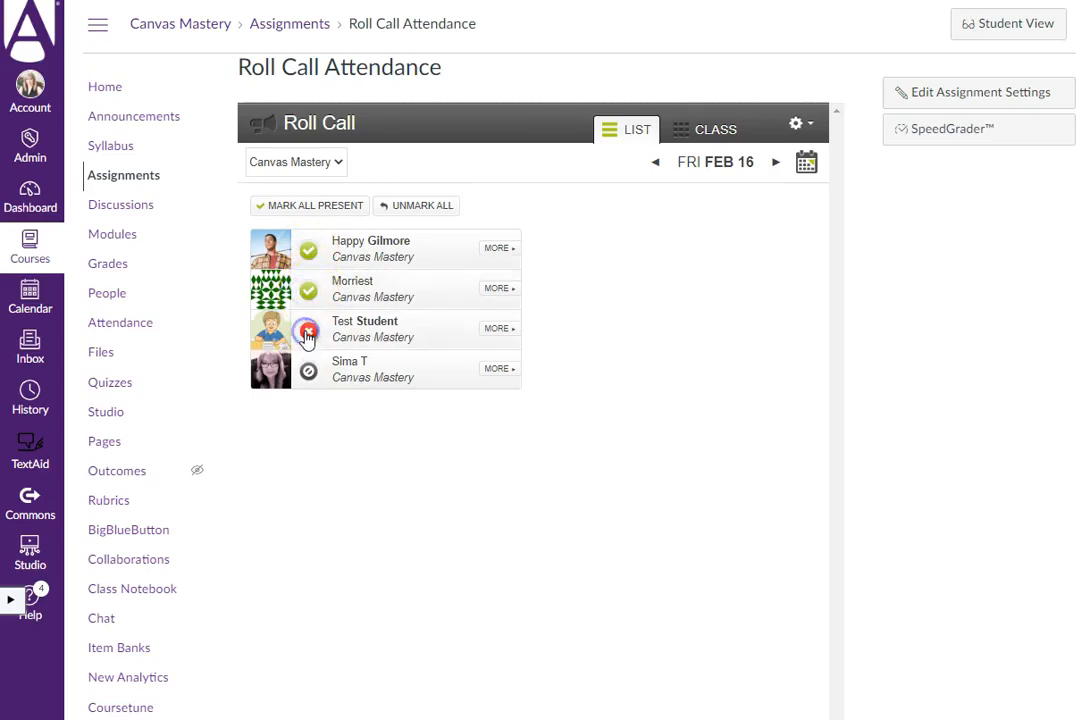
left_click(309, 373)
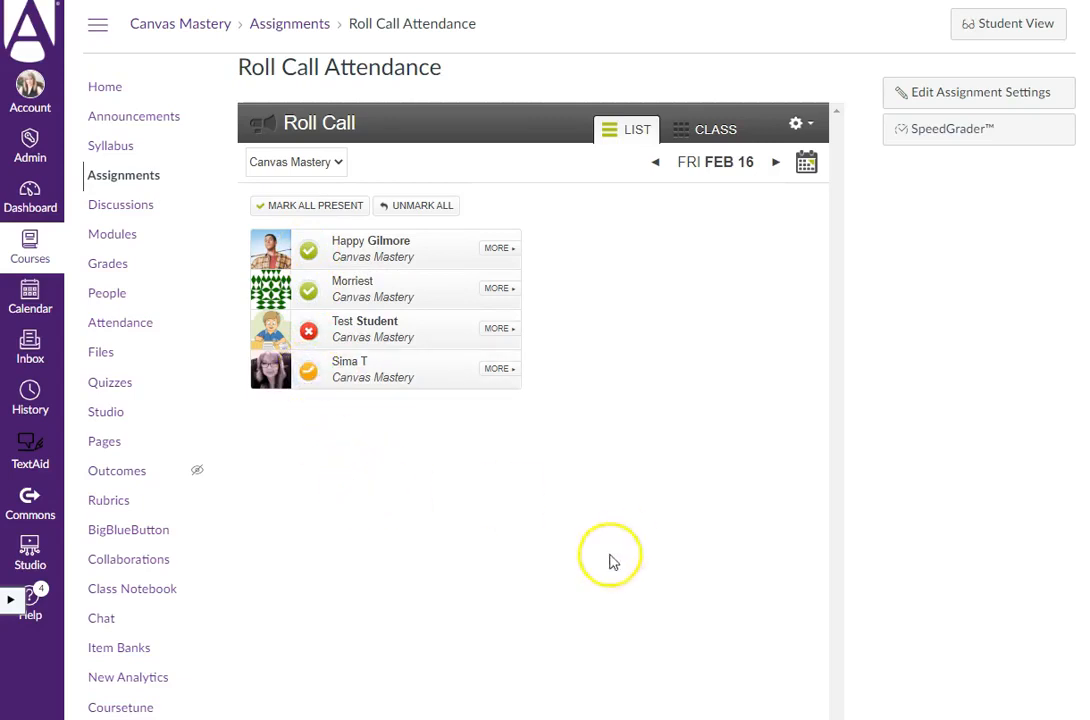
Look back at the previous day's roll call and return to Feb 16.
left_click(653, 166)
left_click(776, 162)
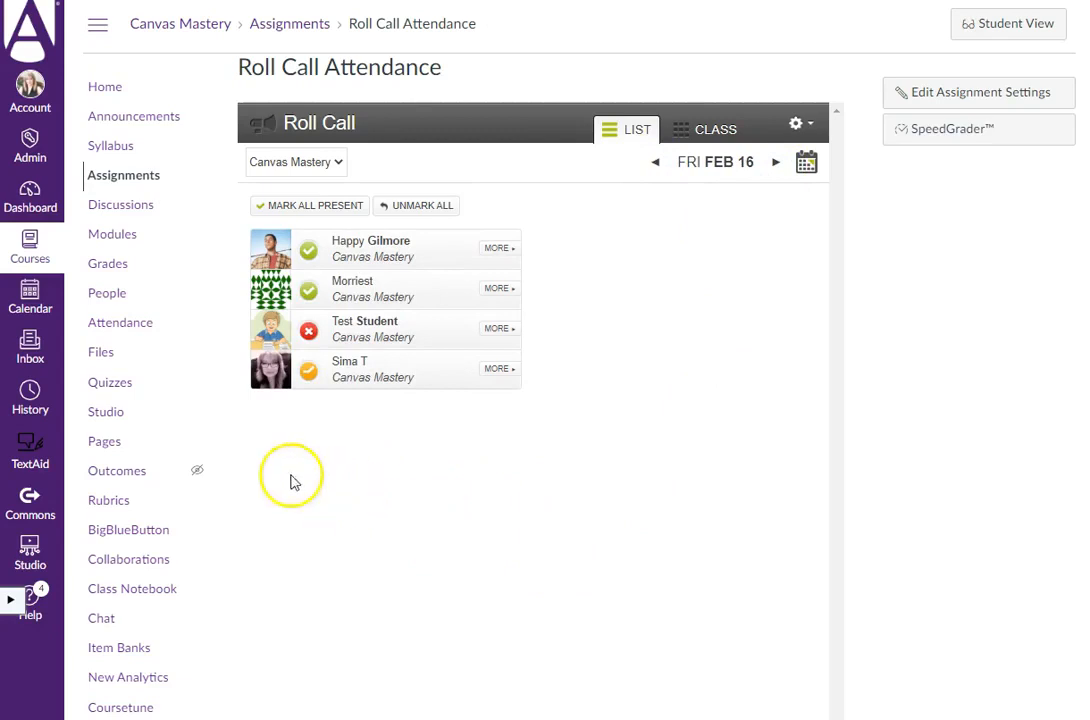
Check the students' Roll Call Attendance scores in the gradebook and return to the course's attendance page.
left_click(104, 266)
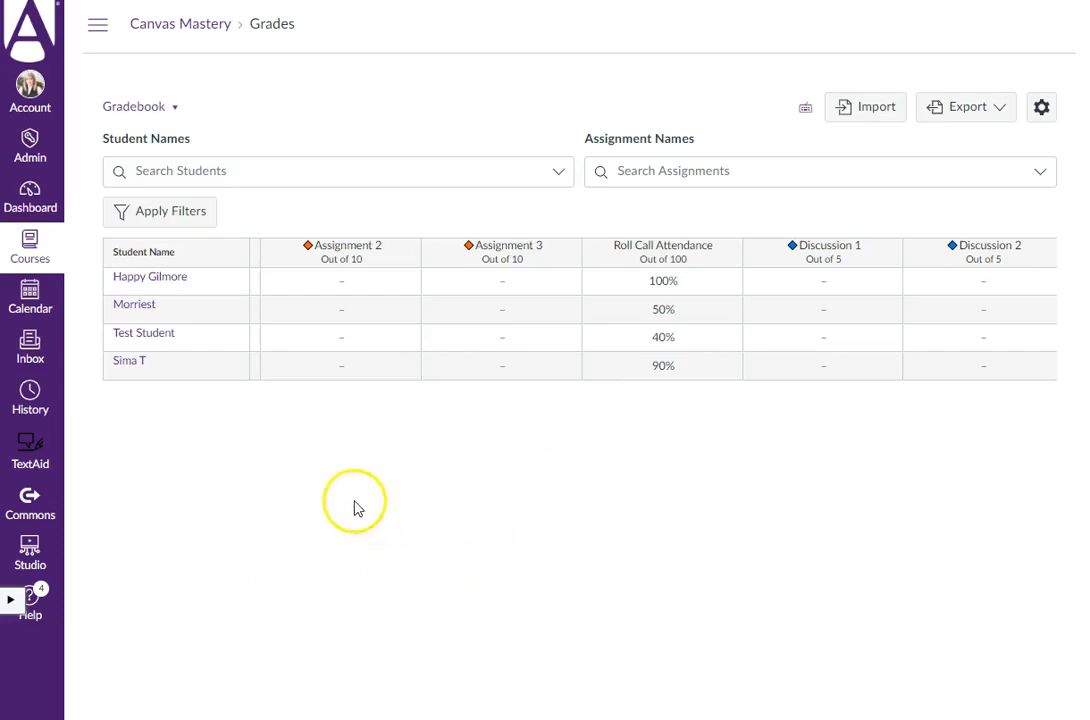
left_click(166, 30)
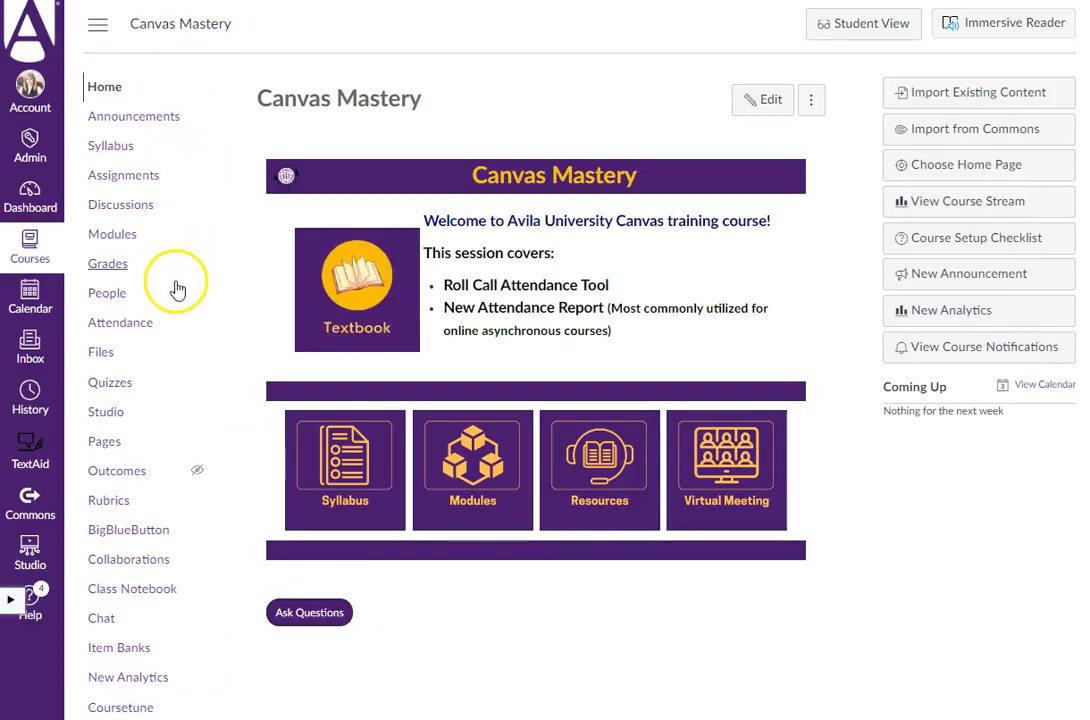
left_click(111, 328)
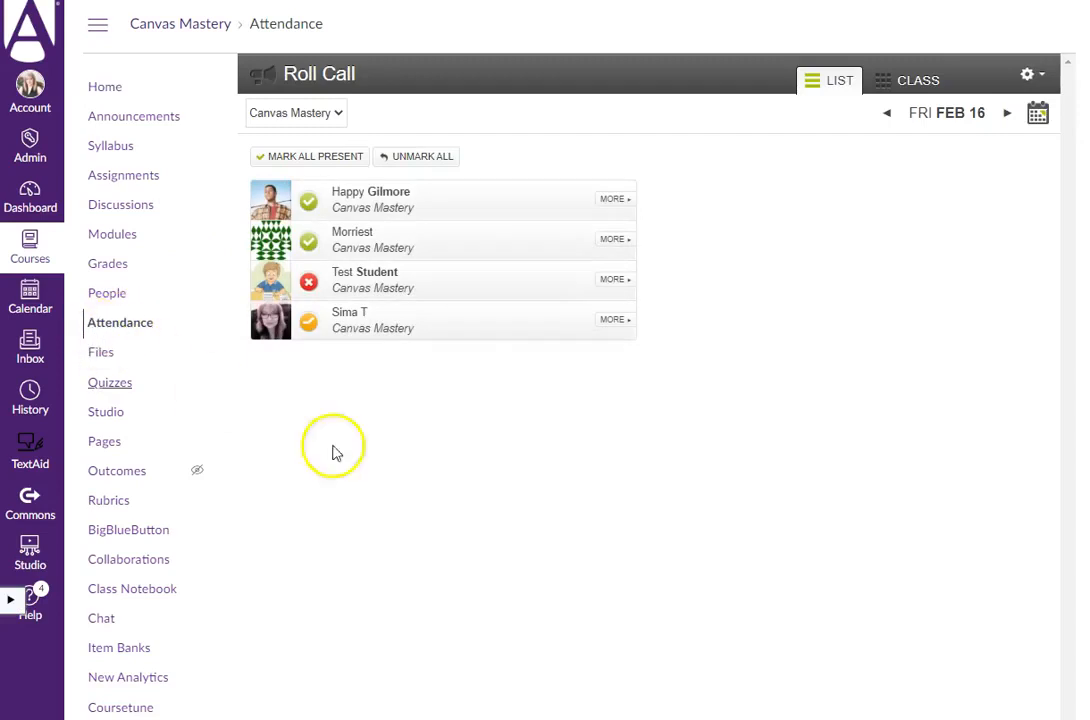
In the Roll Call settings, turn off "Do not count attendance toward final grade" and close the settings.
left_click(1034, 76)
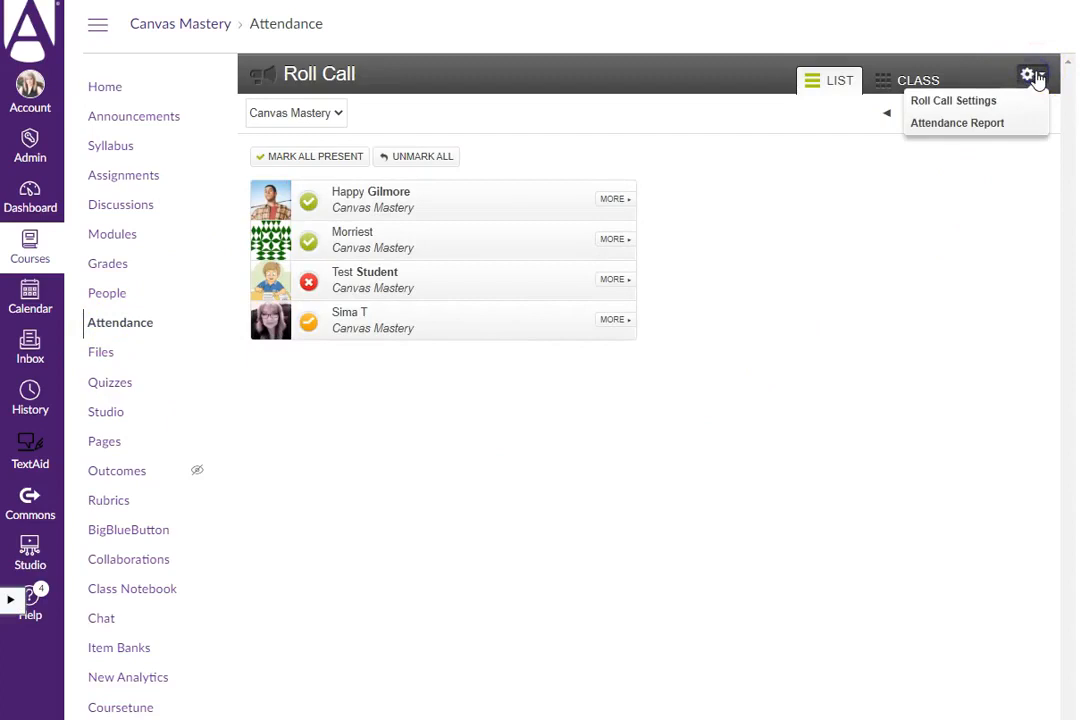
left_click(955, 102)
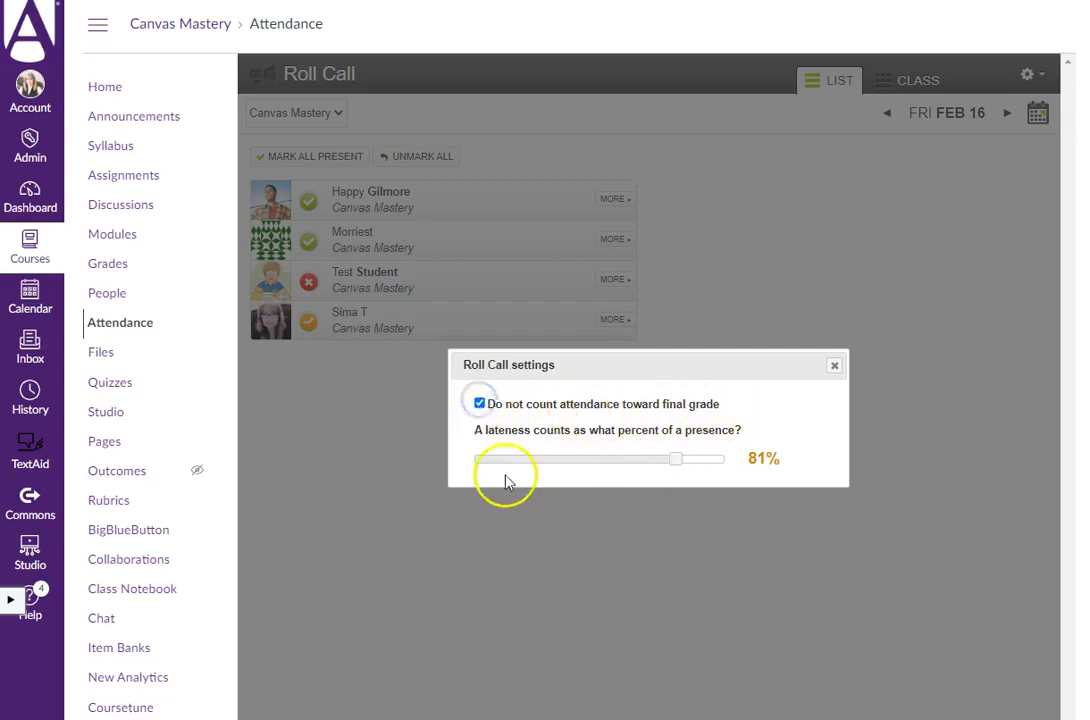
left_click(478, 404)
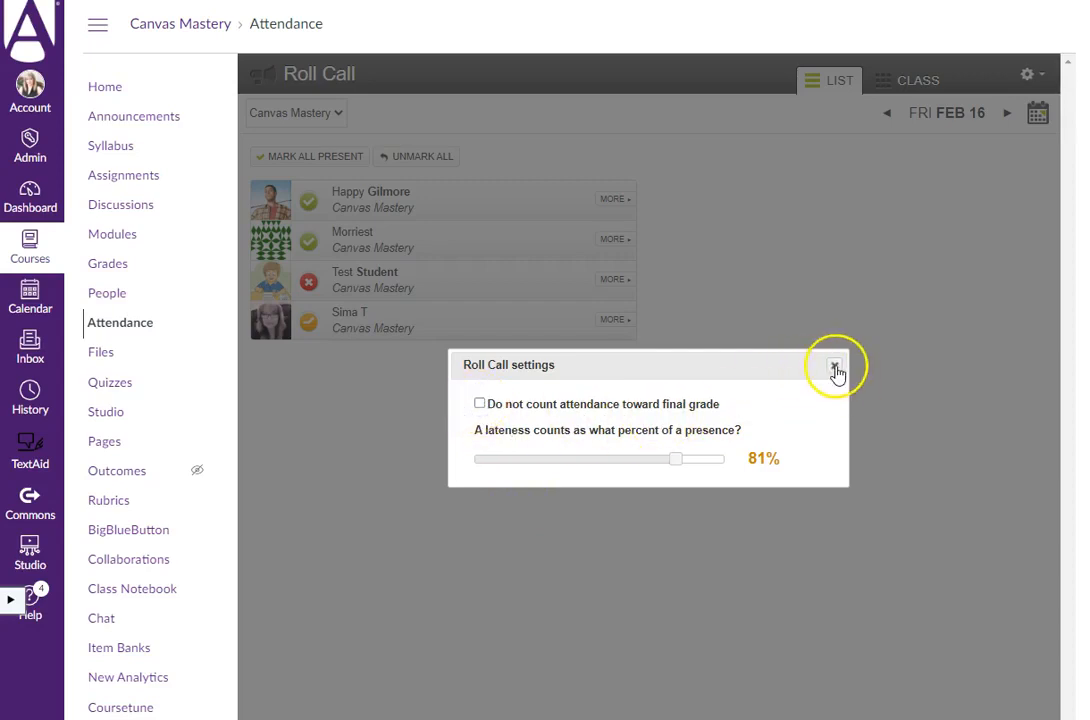
left_click(835, 368)
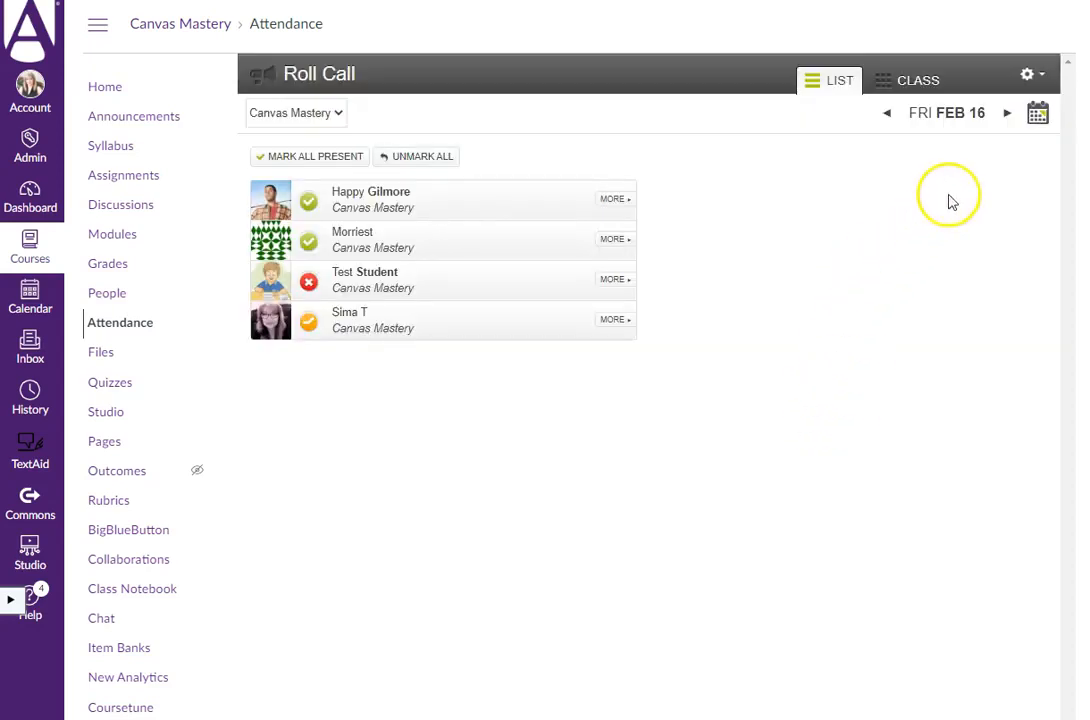
Run the attendance report for Canvas Mastery without date or student filters, sent to the prefilled e-mail address.
left_click(1029, 77)
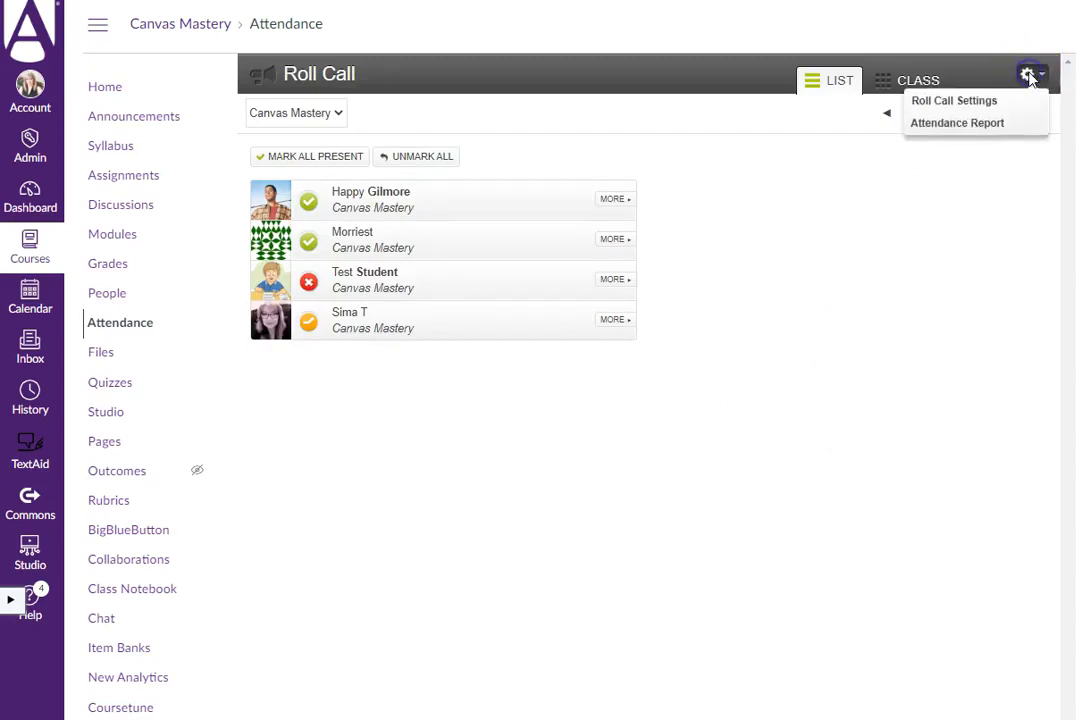
left_click(950, 123)
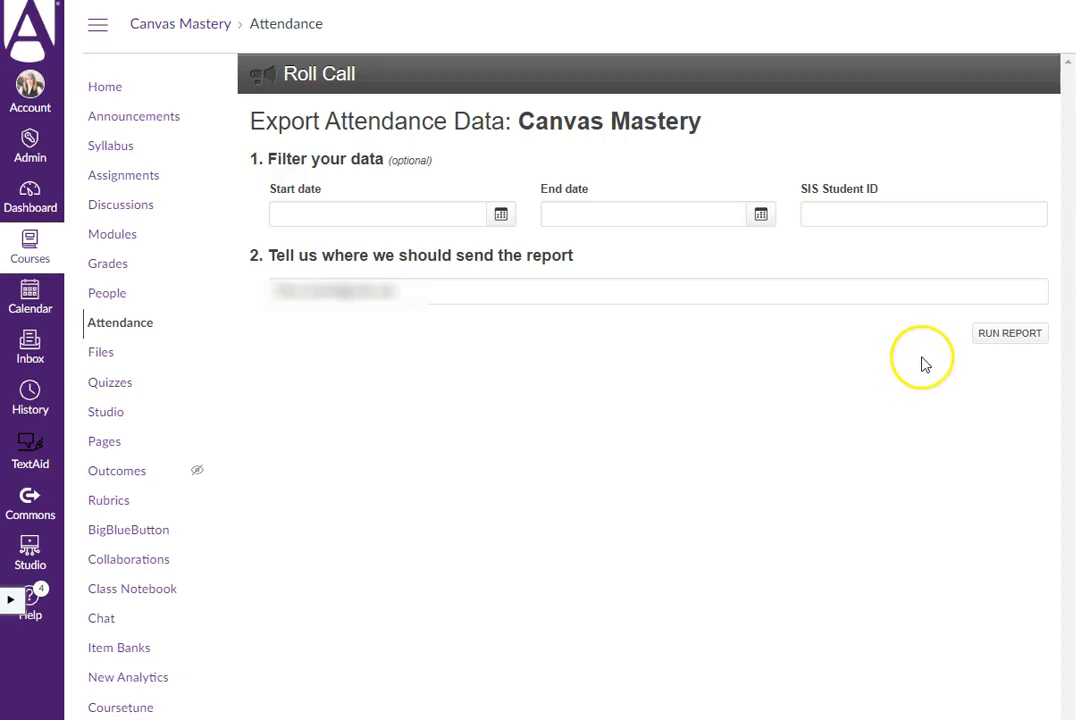
left_click(998, 337)
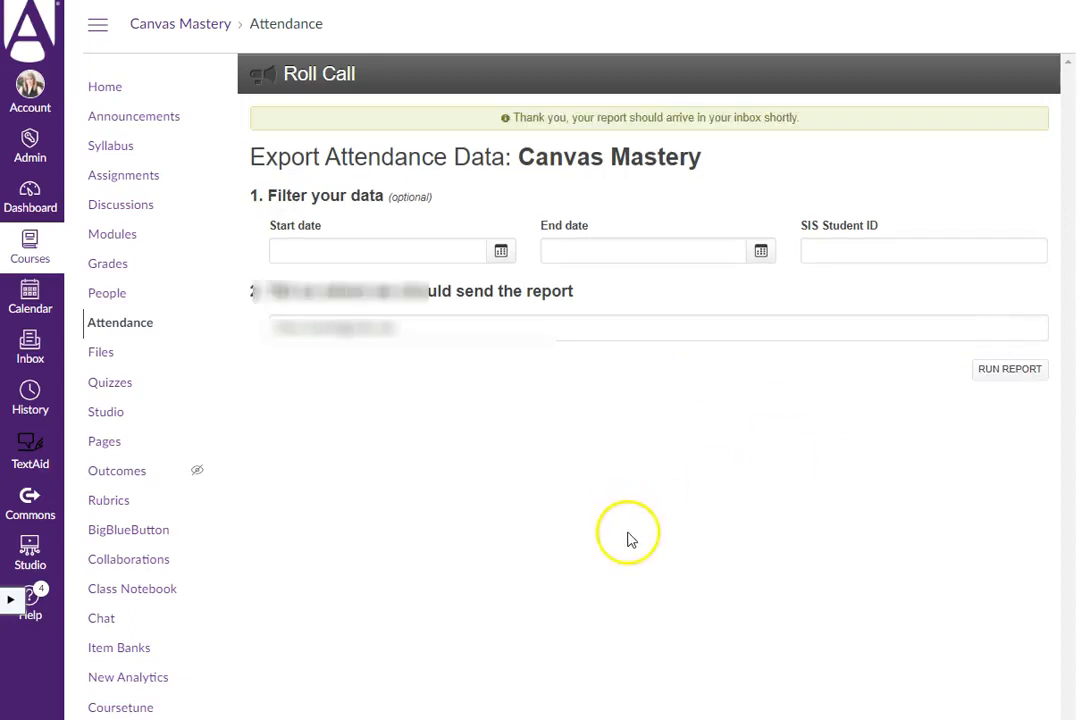